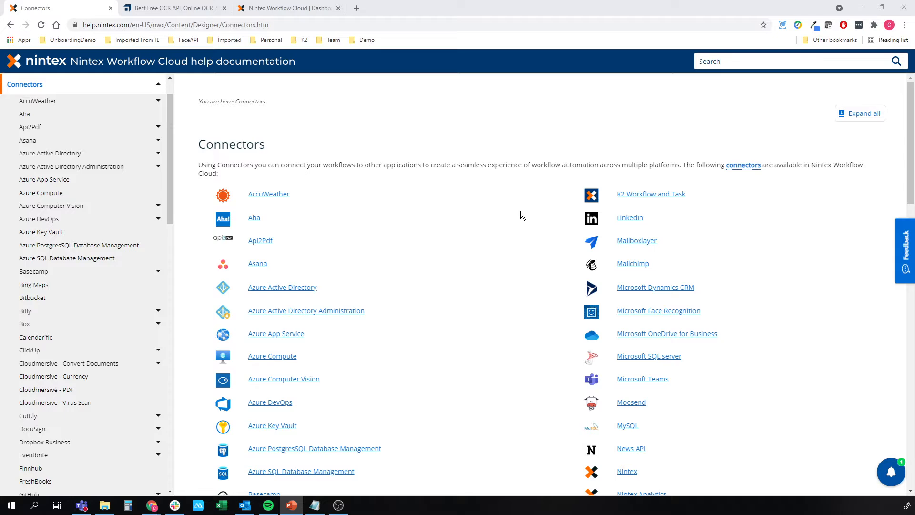
Find the OCRSpace connector in the help documentation and examine its available actions and account requirements.
scroll(538, 207, down, 8)
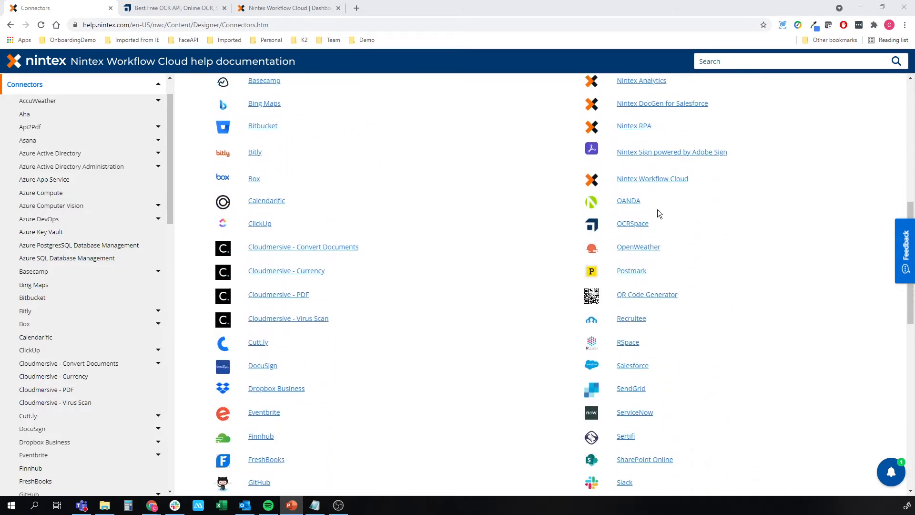
scroll(653, 209, down, 1)
click(632, 210)
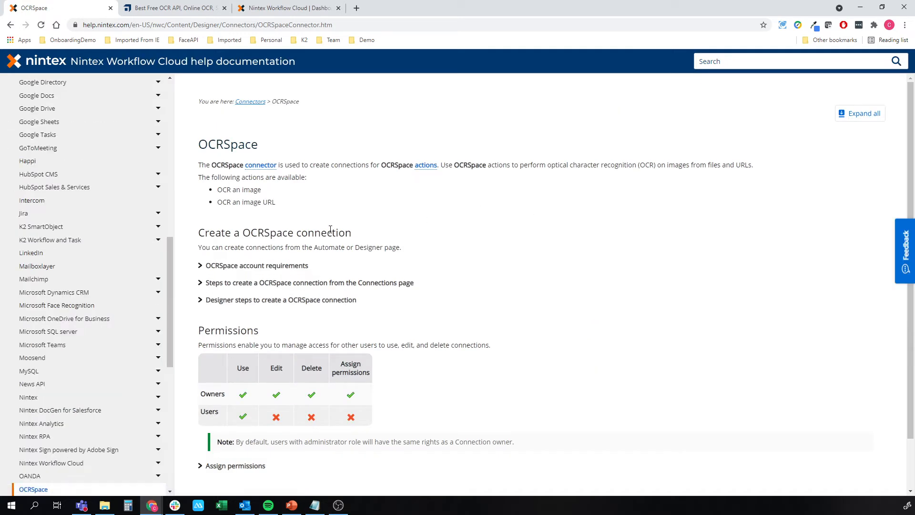
drag(217, 190, 276, 190)
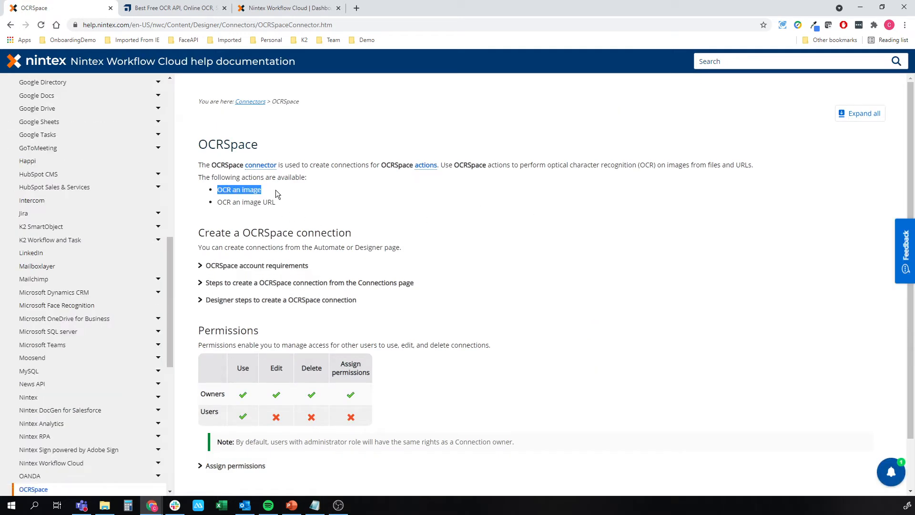
drag(217, 202, 279, 204)
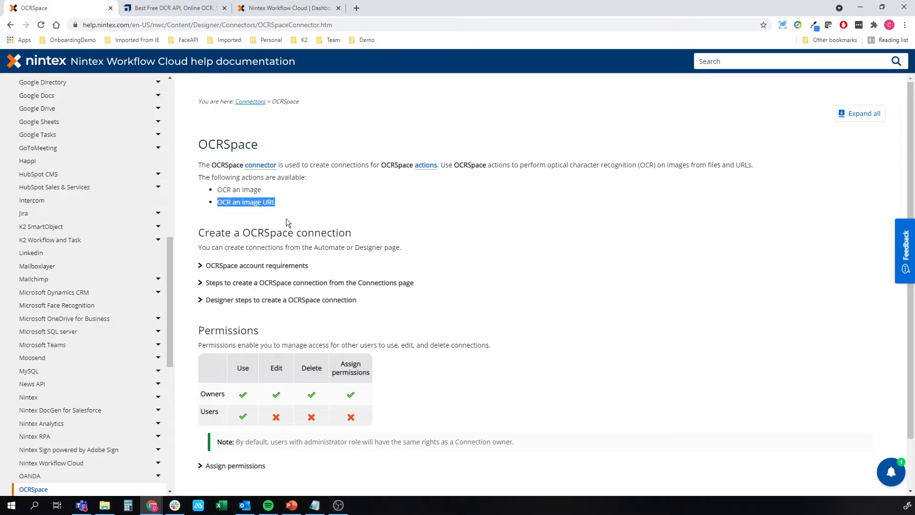
click(274, 265)
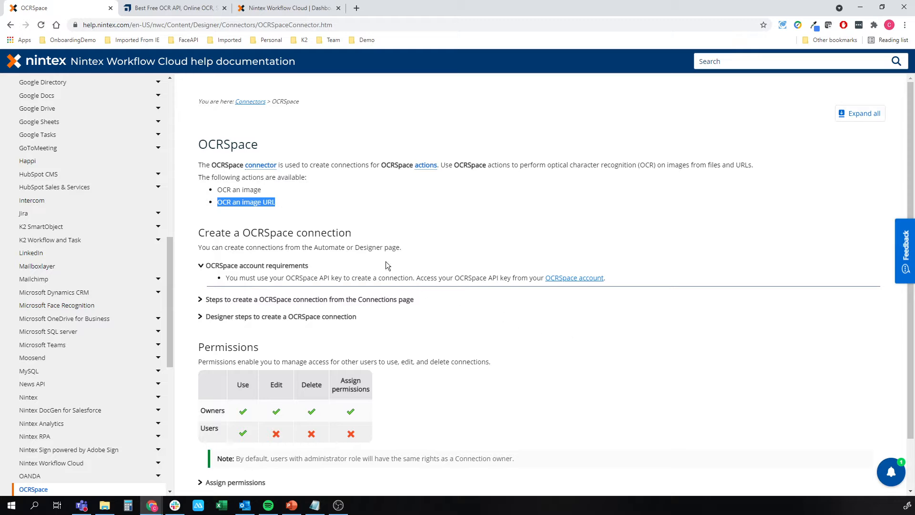
Close the connector documentation, look over the upload and OCR options on the OCR.space page, and return to the workflow dashboard.
click(110, 8)
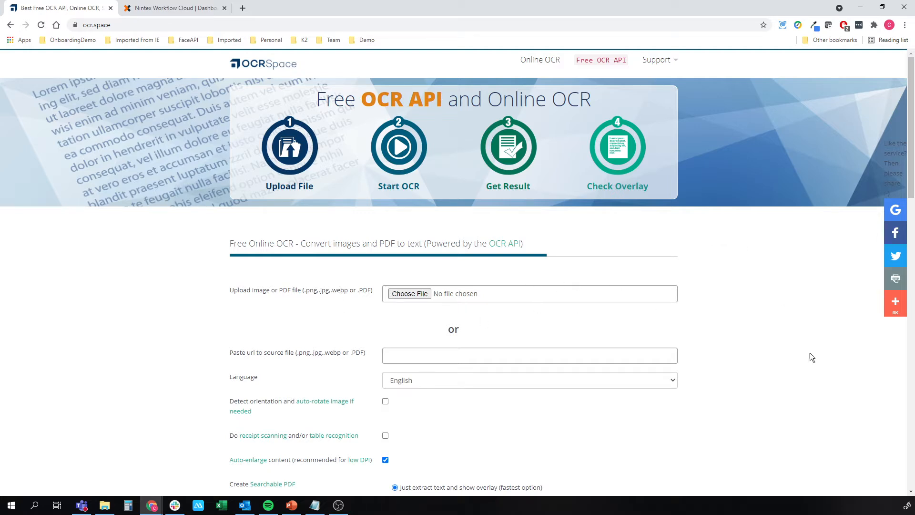
scroll(314, 295, down, 2)
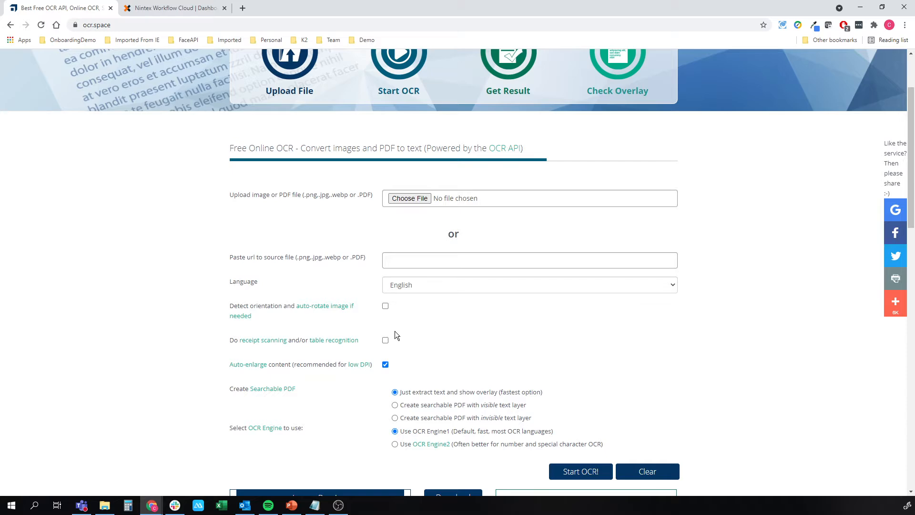
scroll(395, 335, down, 4)
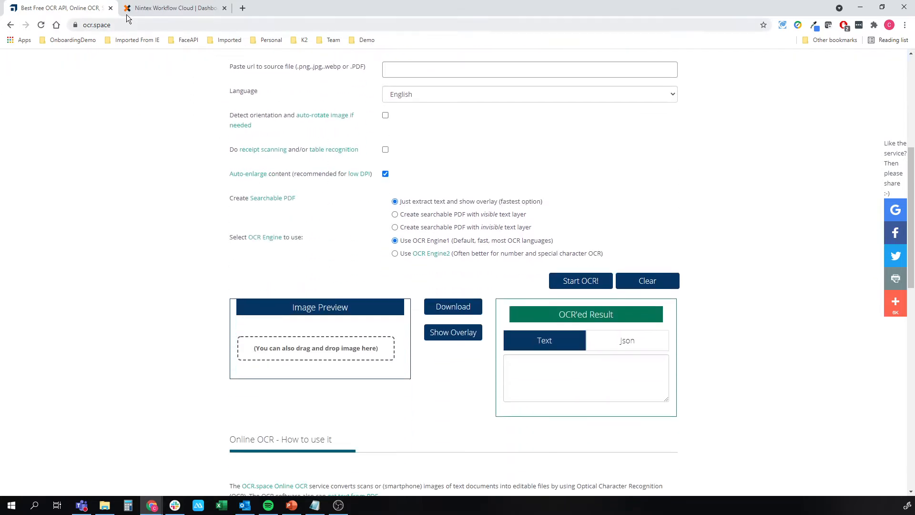
scroll(178, 76, up, 6)
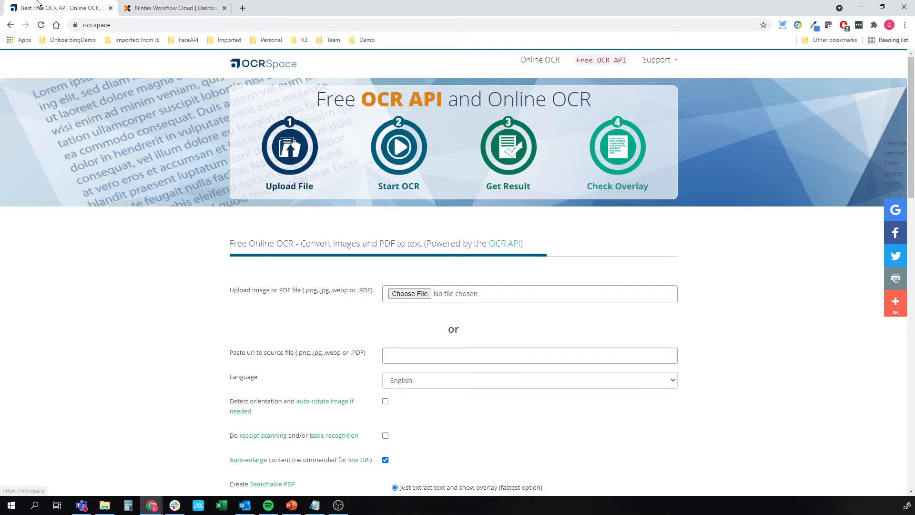
click(111, 8)
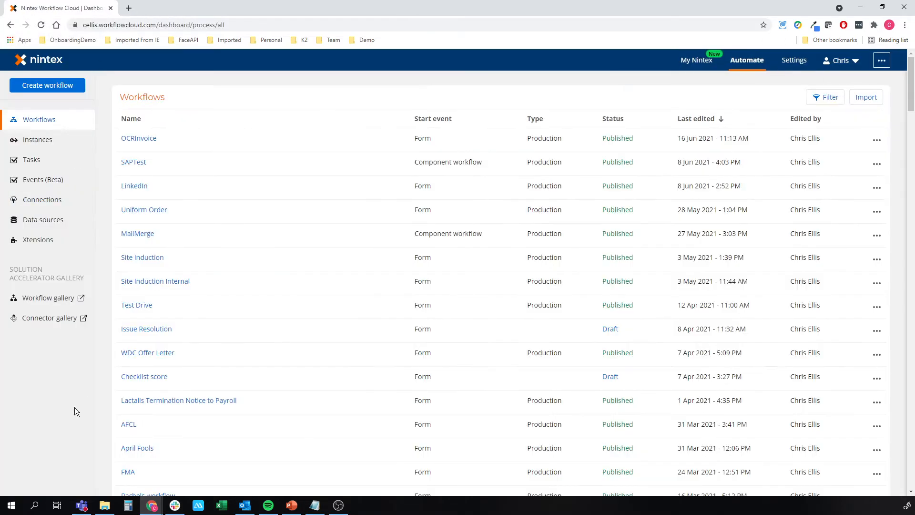
Start a new connection that uses the OCRSpace connector.
click(42, 199)
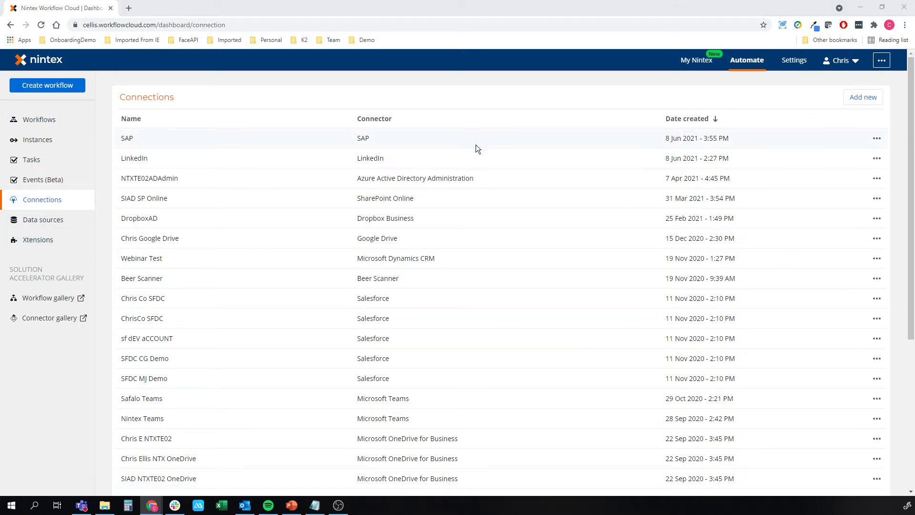
click(863, 98)
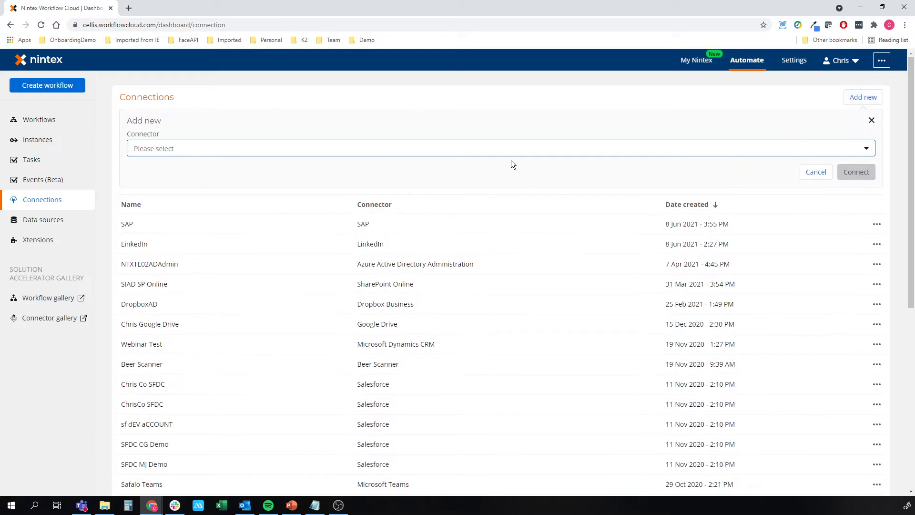
click(510, 151)
scroll(372, 215, down, 10)
scroll(164, 214, down, 8)
scroll(164, 191, up, 2)
click(160, 206)
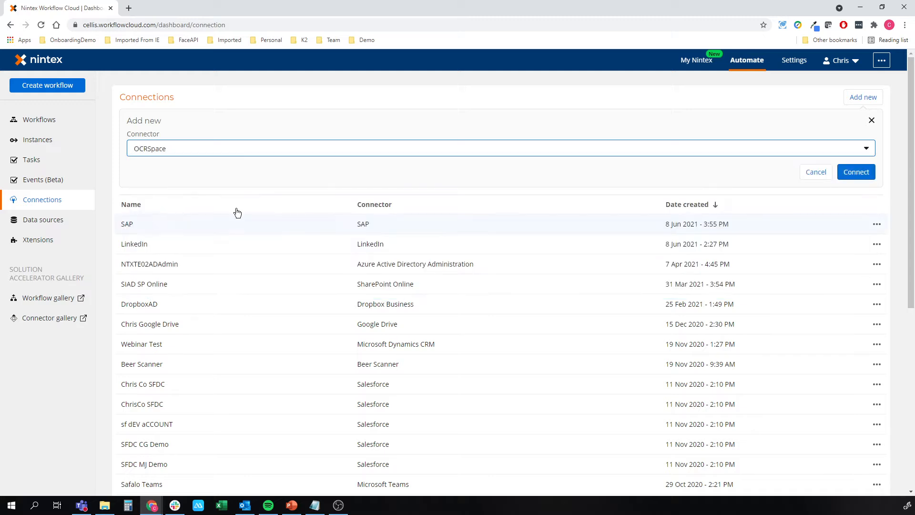
click(849, 184)
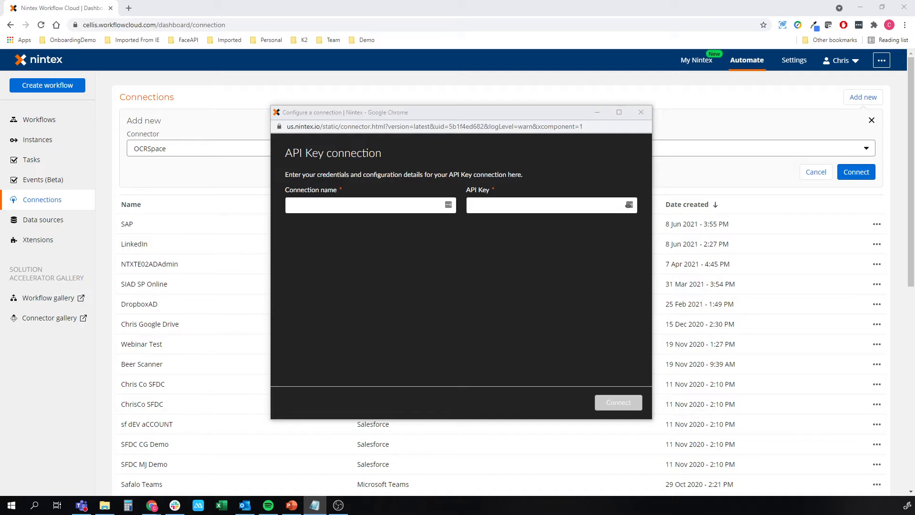
Name the connection OCRSpace, paste the API key, connect, and accept the default permissions.
click(330, 203)
text(OCRSpace)
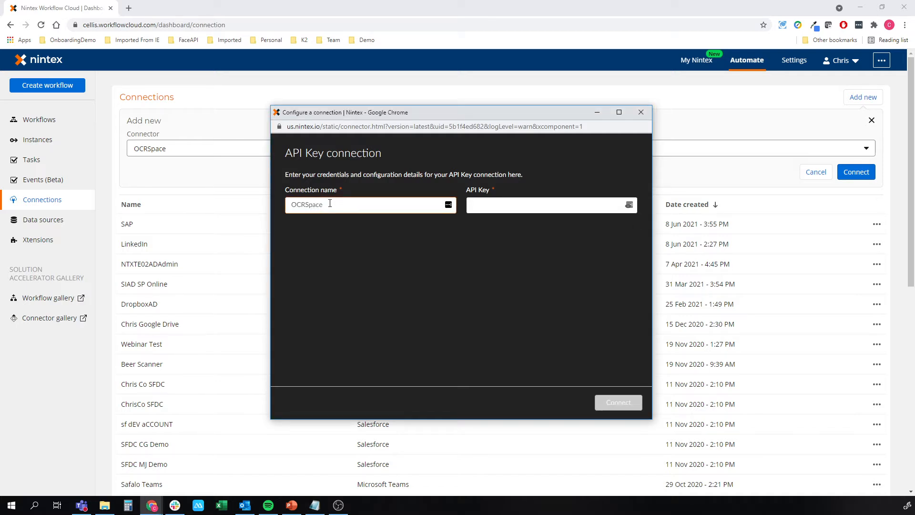
key(alt+Tab)
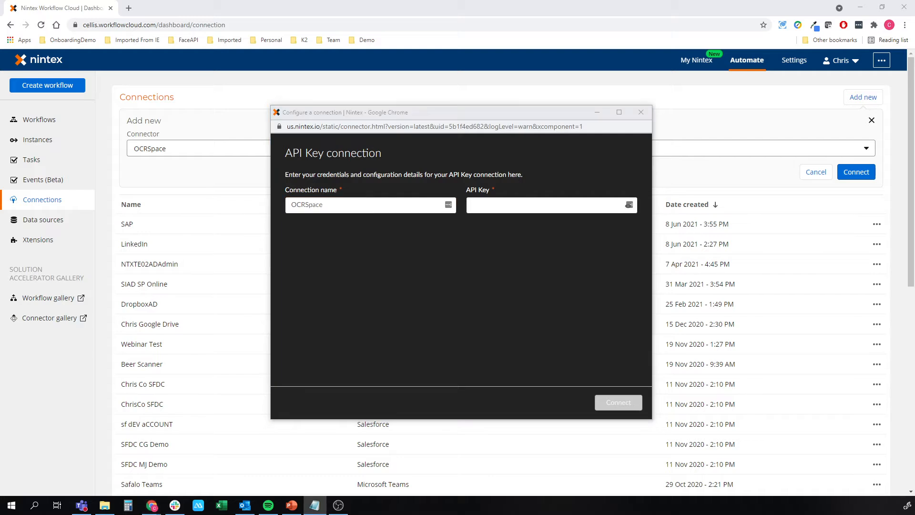
click(543, 205)
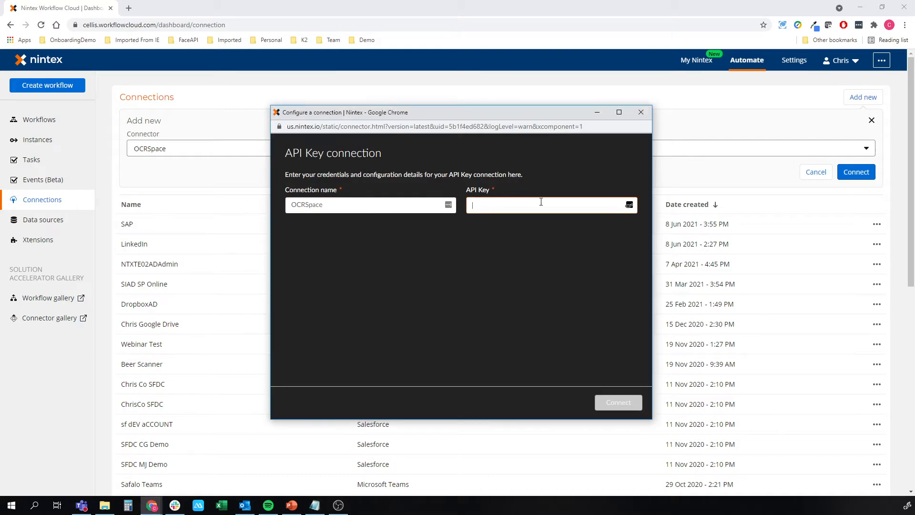
key(ctrl+v)
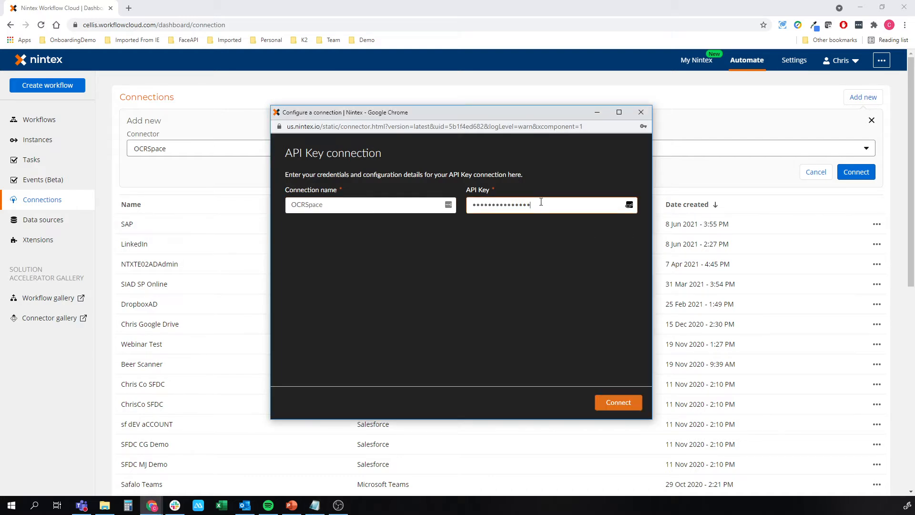
click(618, 401)
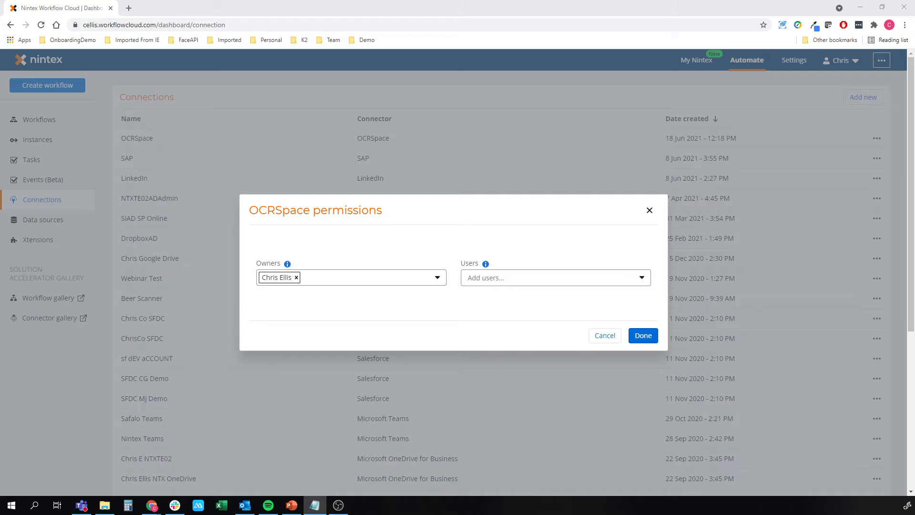
click(906, 333)
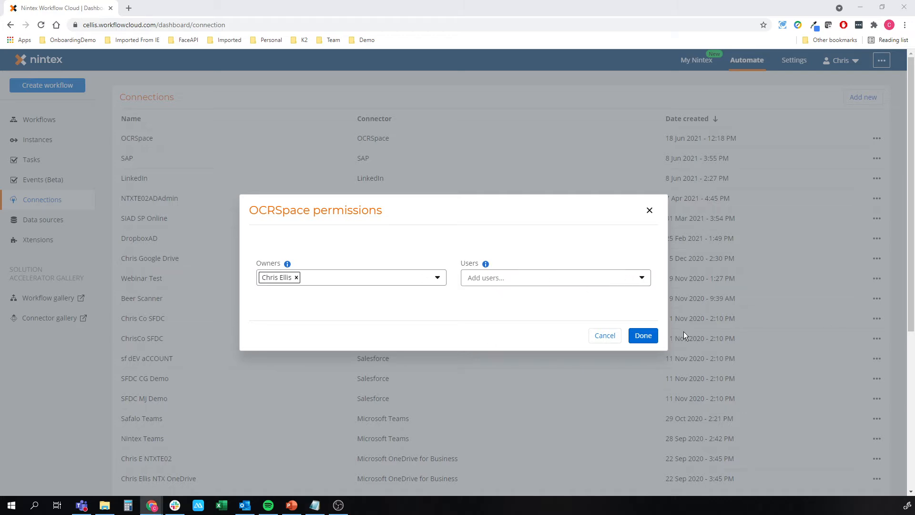
click(645, 334)
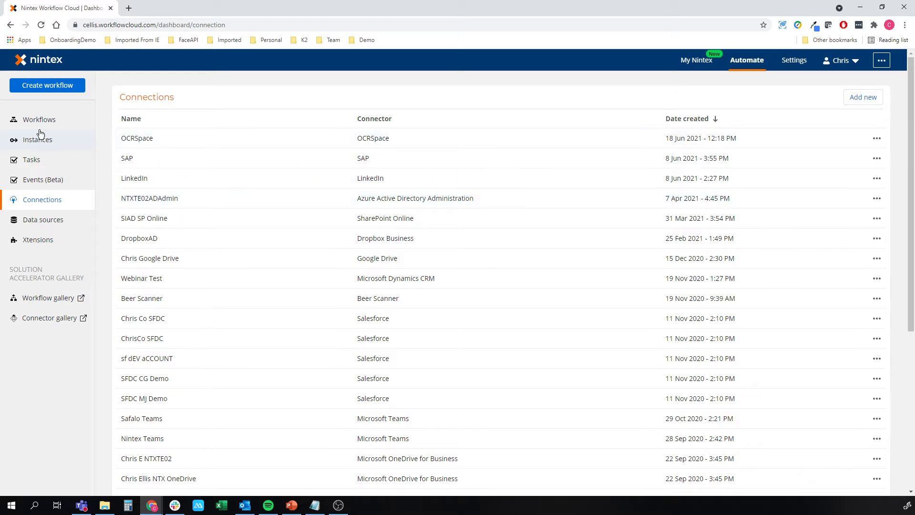
Create a new workflow that starts from a Nintex form and make the form available in Nintex Mobile and My Nintex.
click(44, 89)
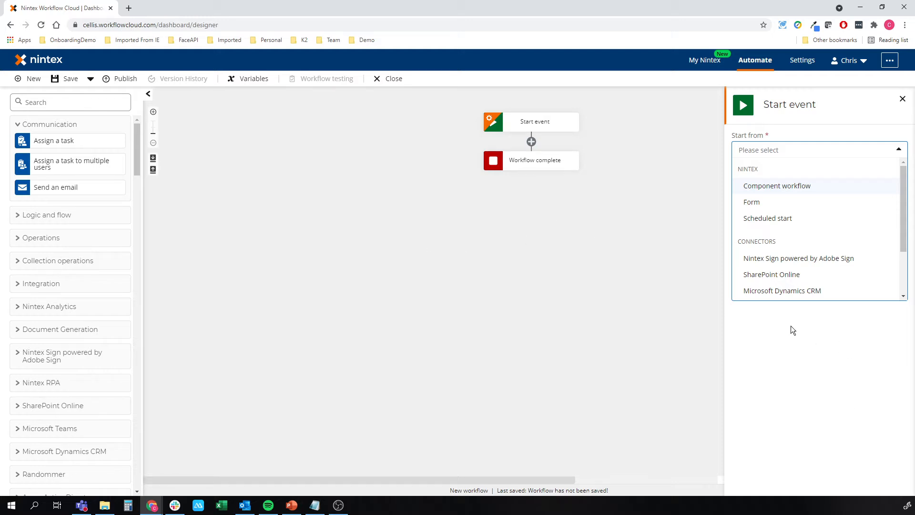
click(759, 200)
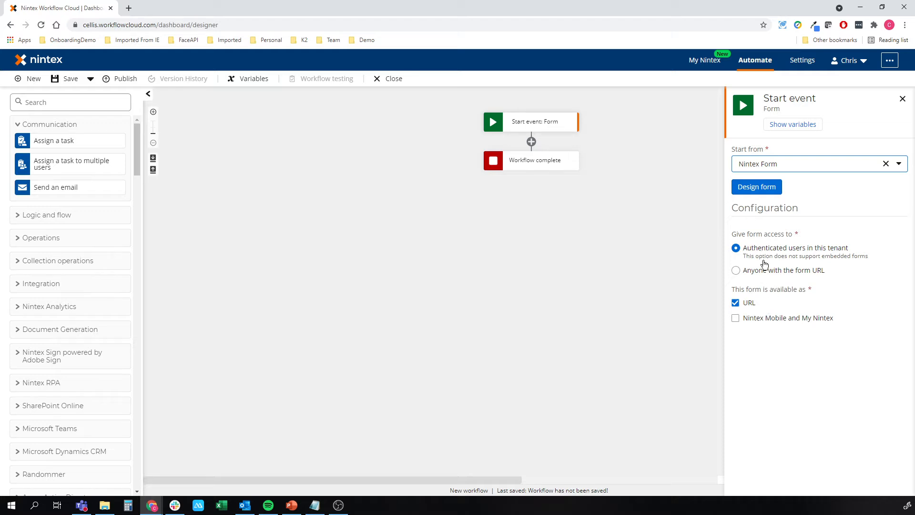
click(749, 319)
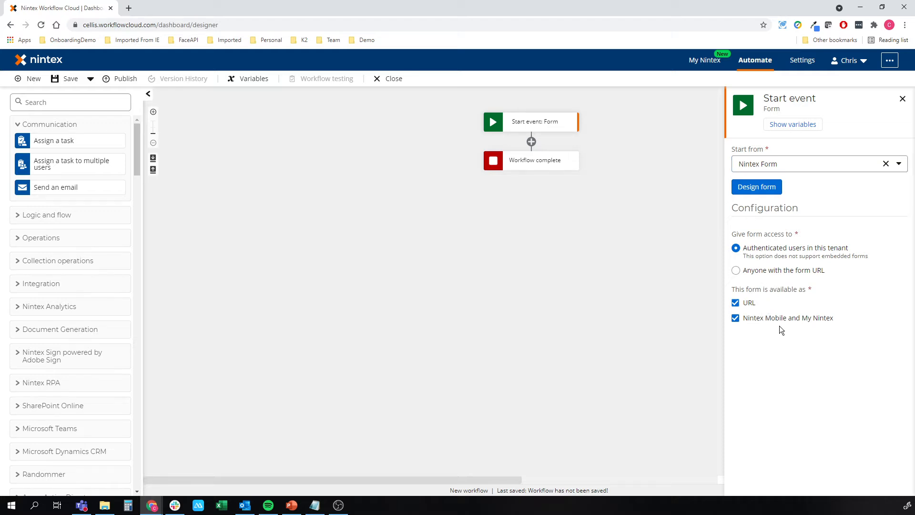
Design the start form, adding a label with the Heading 3 text "Invoice Input Form".
click(758, 189)
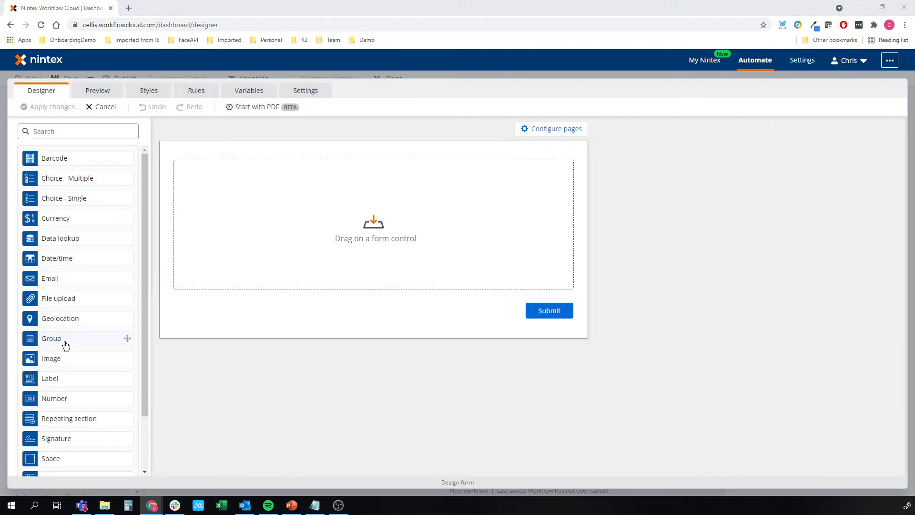
drag(49, 378, 293, 183)
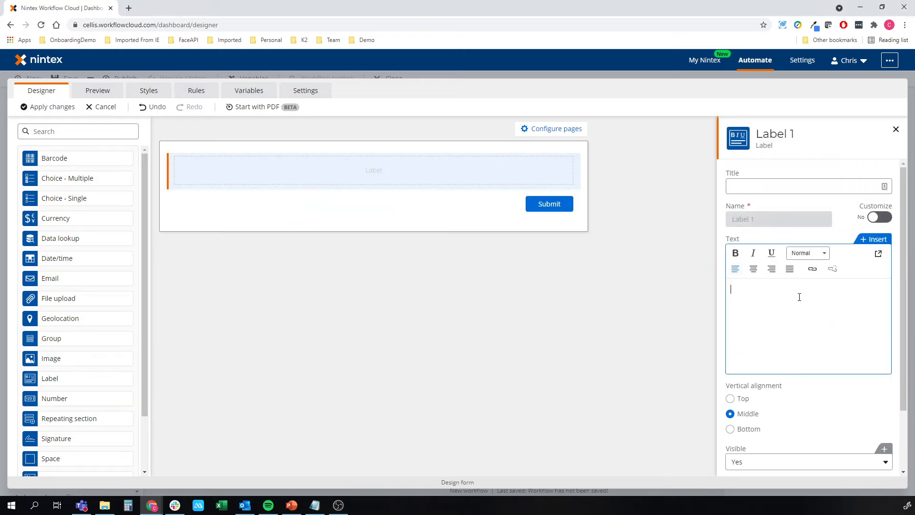
click(804, 254)
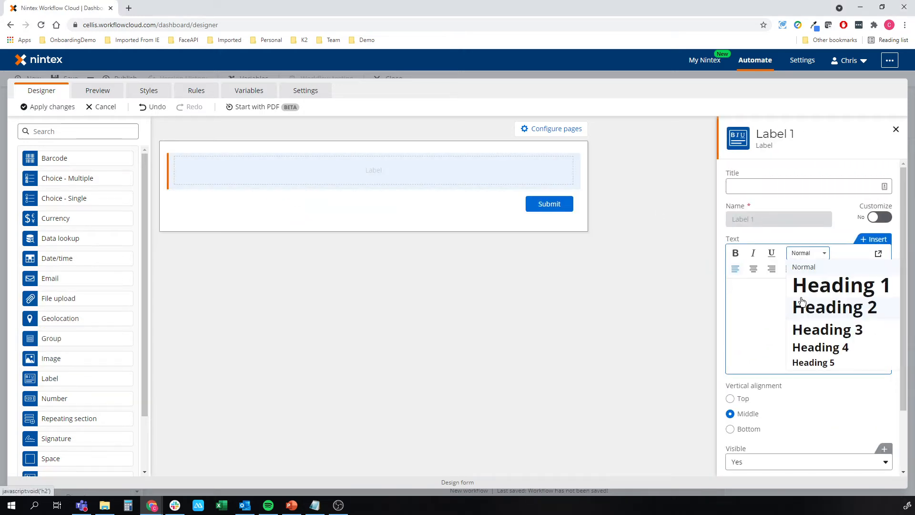
click(801, 330)
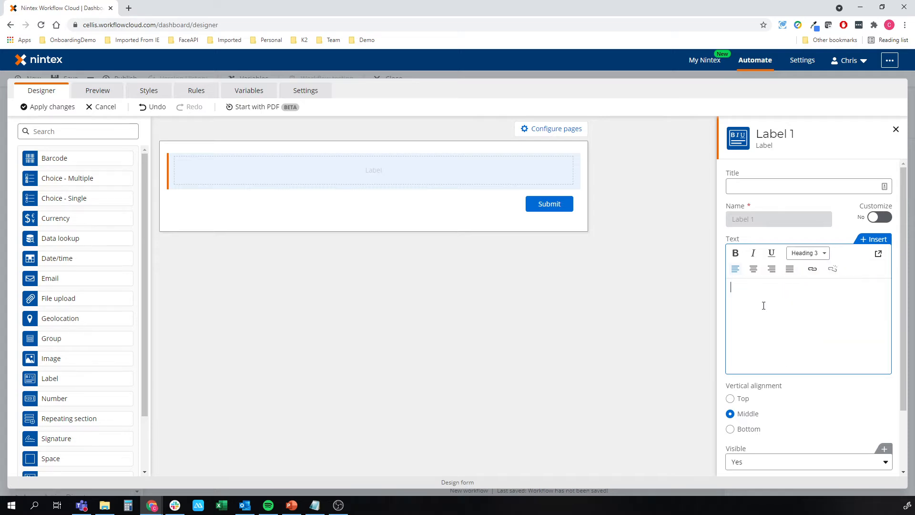
text(Invoice )
text(Ipunt Form)
key(BackSpace)
key(BackSpace)
key(BackSpace)
key(BackSpace)
key(BackSpace)
key(BackSpace)
key(BackSpace)
key(BackSpace)
key(BackSpace)
text(nput Form)
click(581, 239)
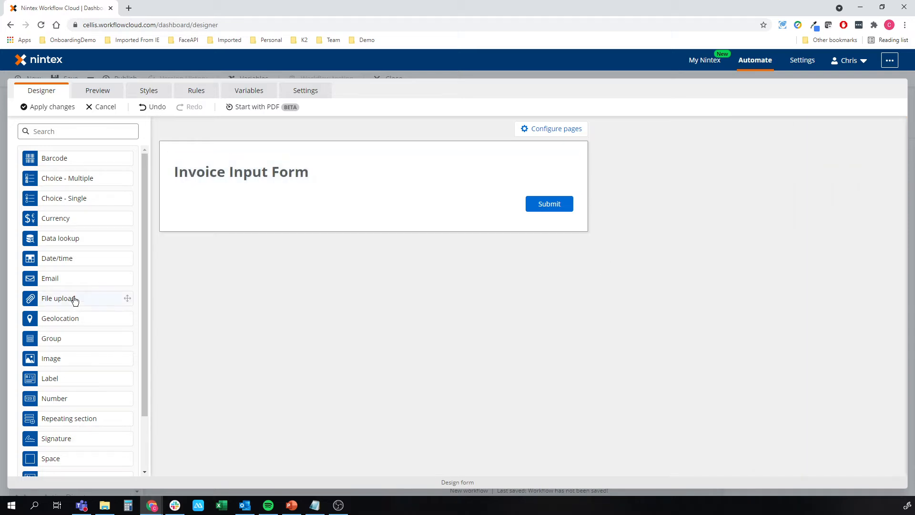
Add a file upload control titled "File upload" below the heading, accept only documents, and apply the form changes.
drag(81, 301, 324, 208)
click(798, 188)
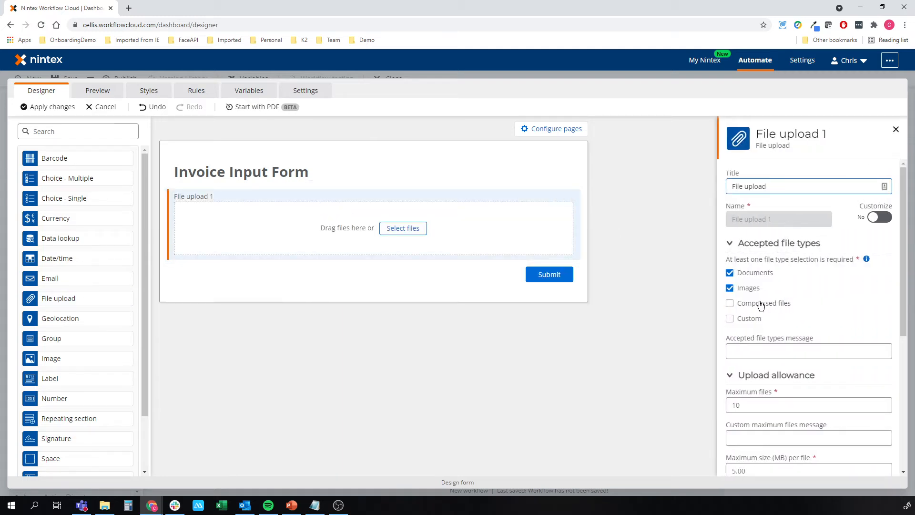
click(751, 288)
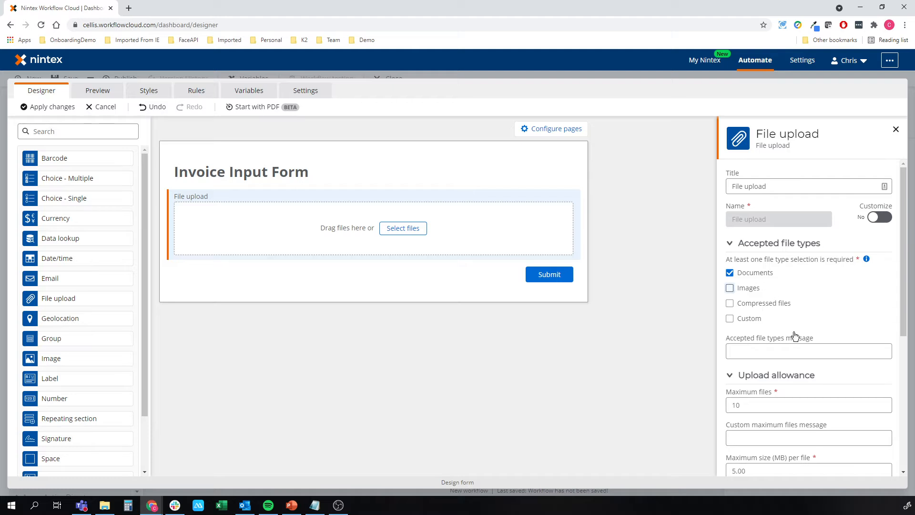
click(813, 349)
scroll(805, 337, down, 2)
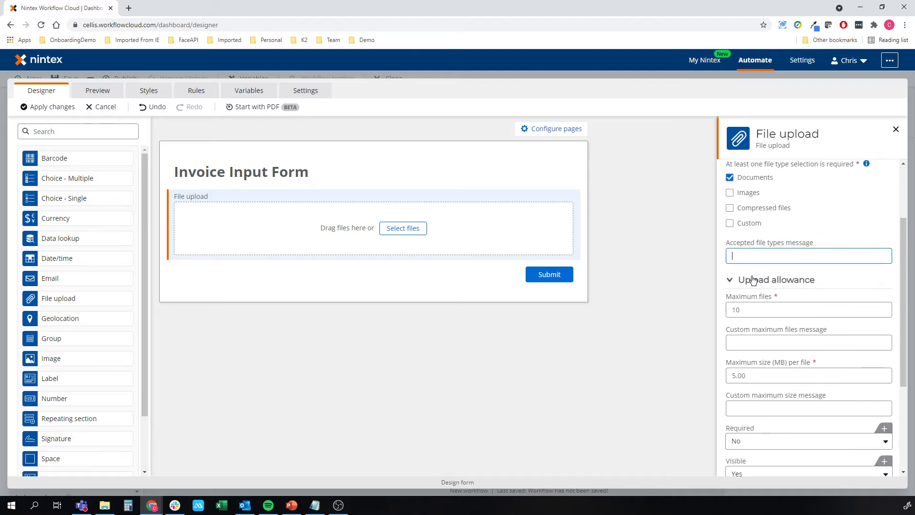
click(730, 223)
click(731, 223)
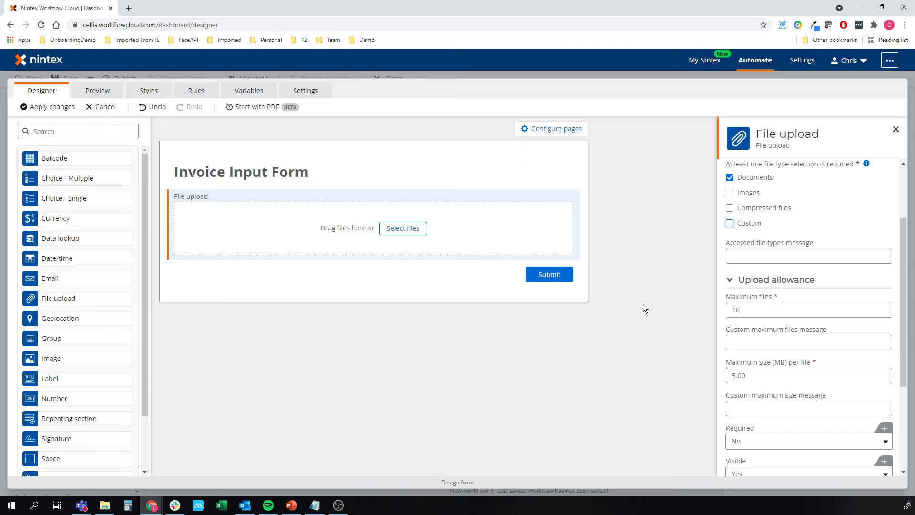
scroll(805, 325, down, 3)
scroll(806, 325, up, 3)
scroll(807, 325, up, 2)
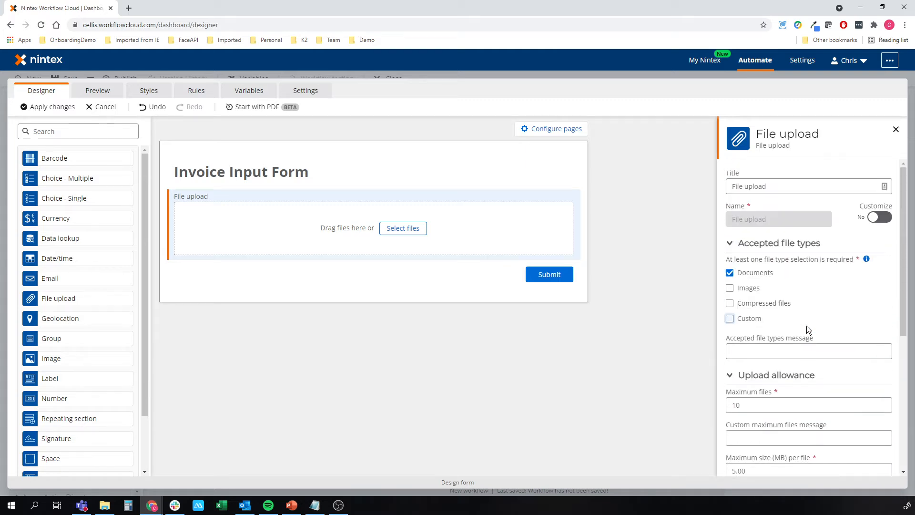
click(37, 105)
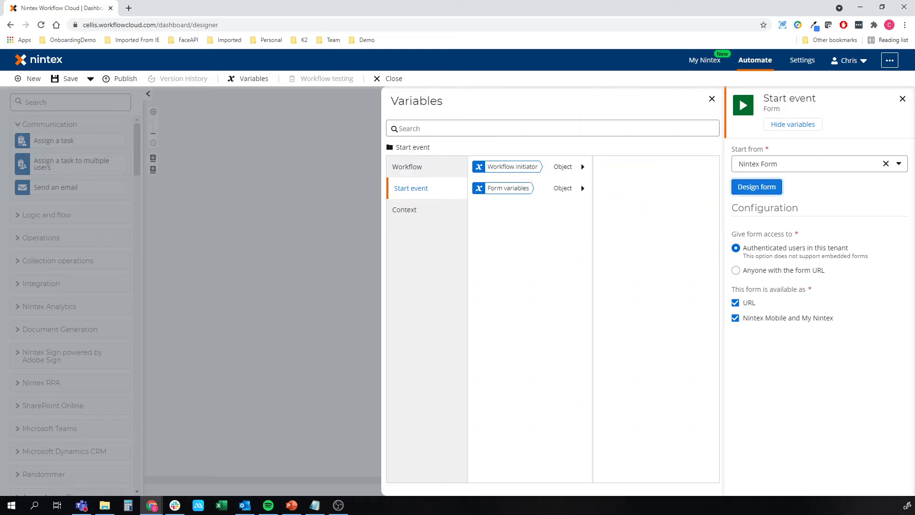
Add an OCR an image action between the start event and the workflow's end.
click(306, 235)
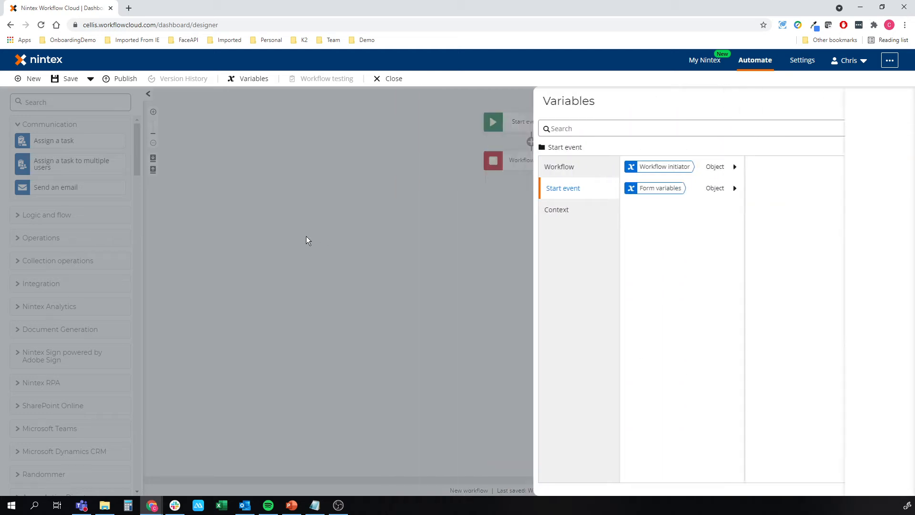
click(54, 102)
text(ocr)
drag(35, 157, 504, 144)
click(122, 102)
Set the OCR an image action's connection to OCRSpace.
click(522, 162)
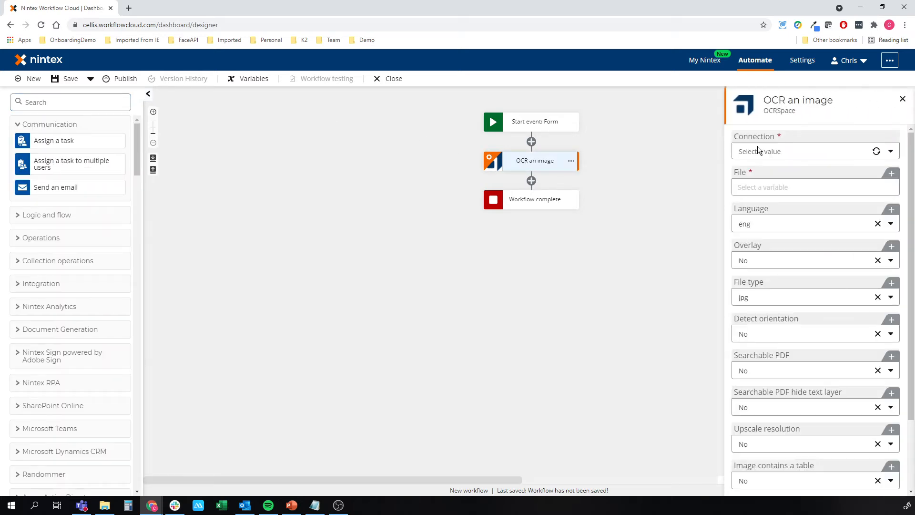
click(764, 151)
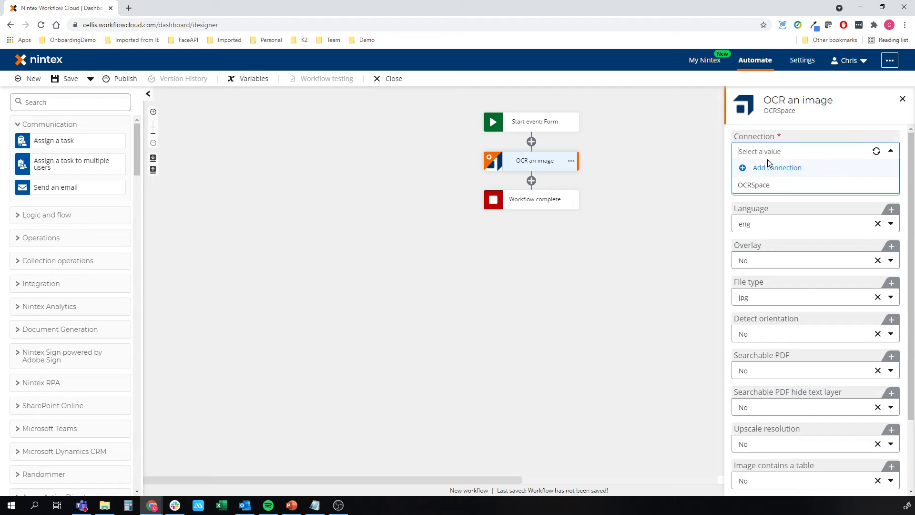
click(767, 185)
click(679, 198)
Try to use the start form's File upload variable as the file for the OCR an image action.
click(526, 164)
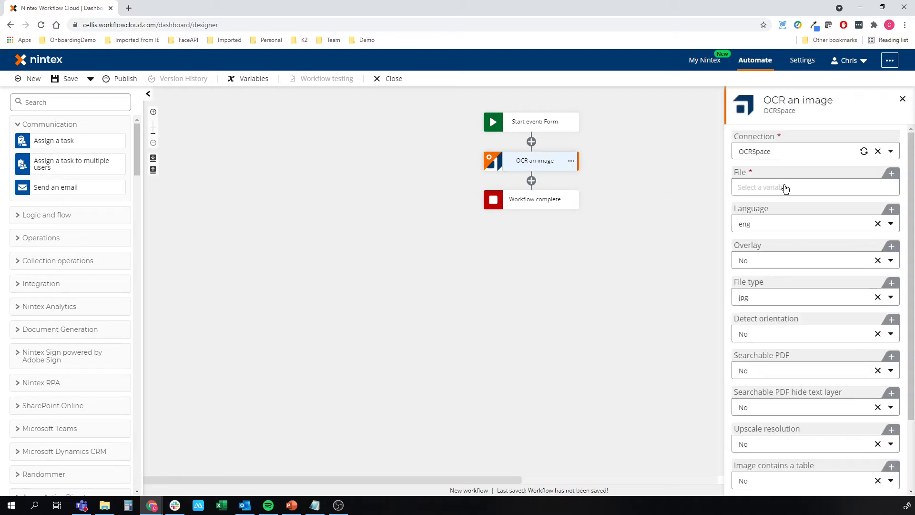
click(777, 190)
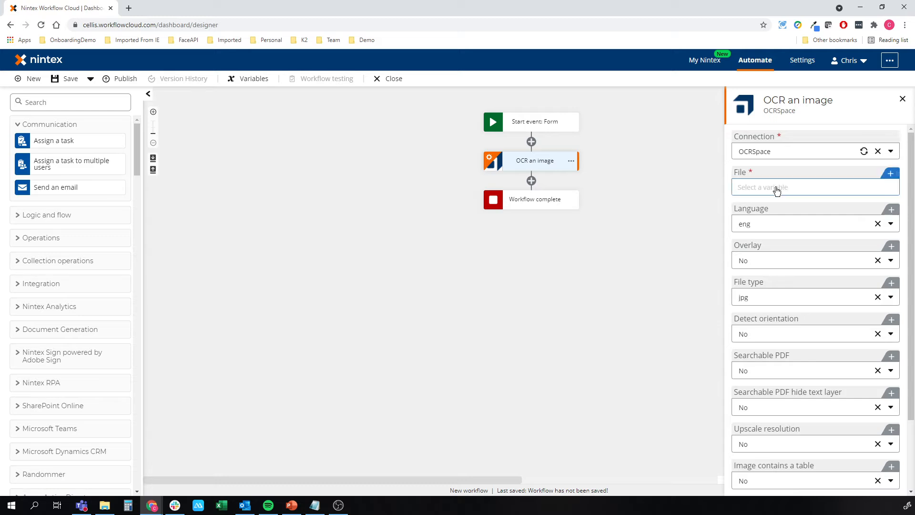
click(440, 190)
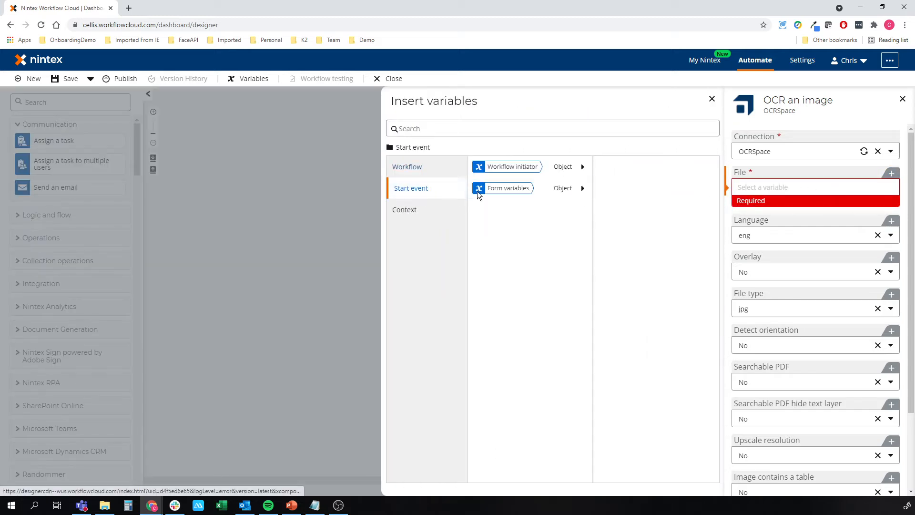
click(524, 188)
click(691, 170)
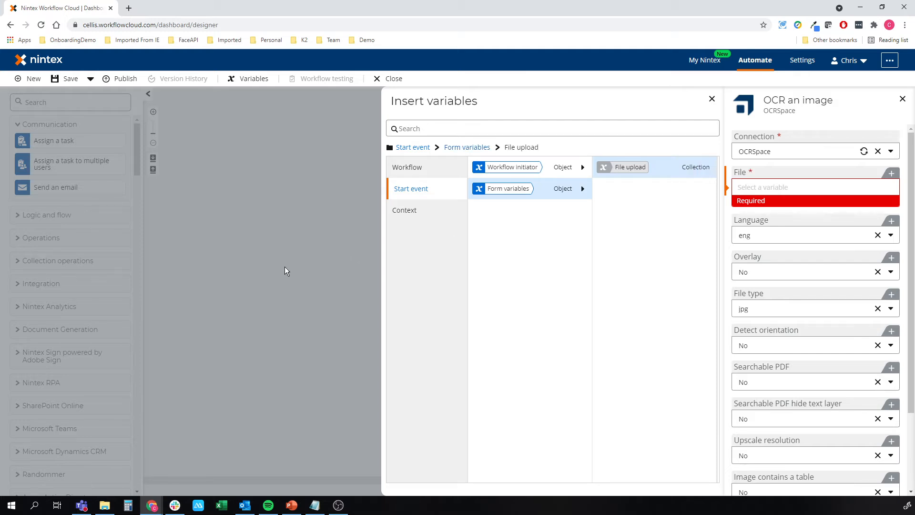
click(285, 267)
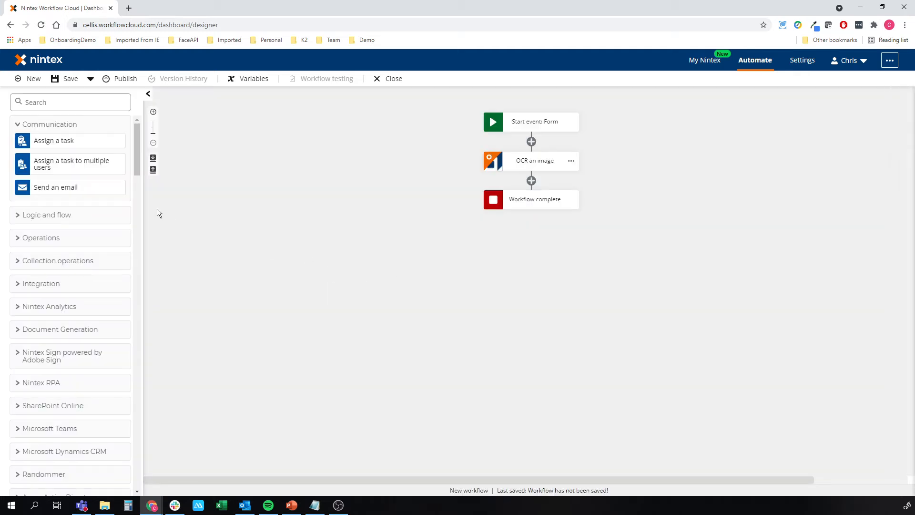
Add a Get item from collection action between the start event and the OCR an image action.
click(85, 104)
text(collection)
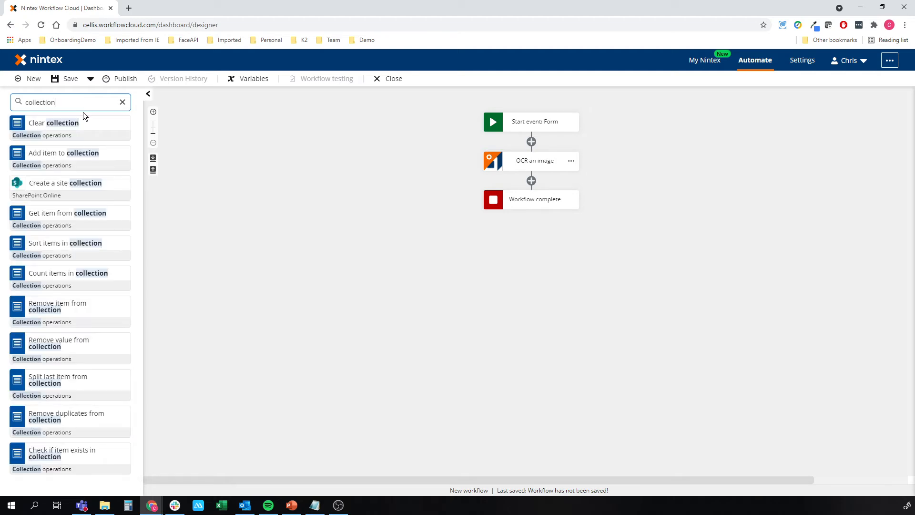
drag(46, 213, 511, 144)
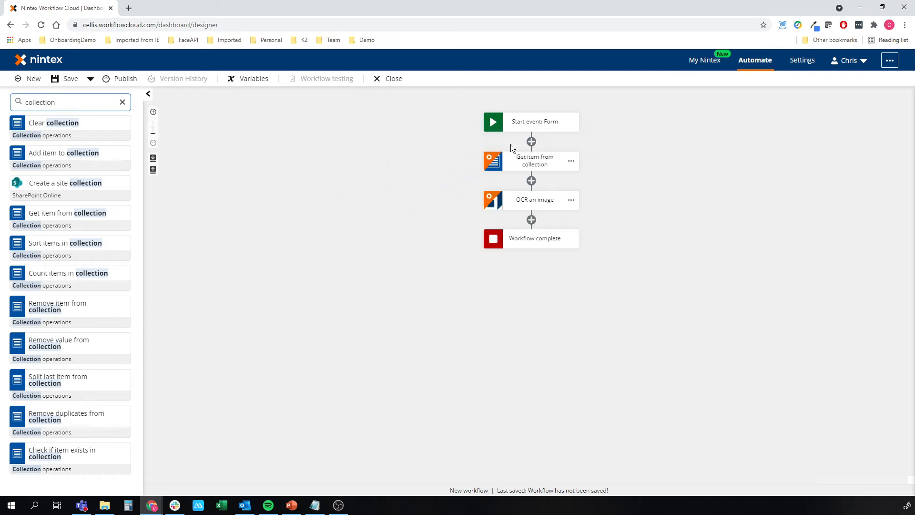
click(122, 103)
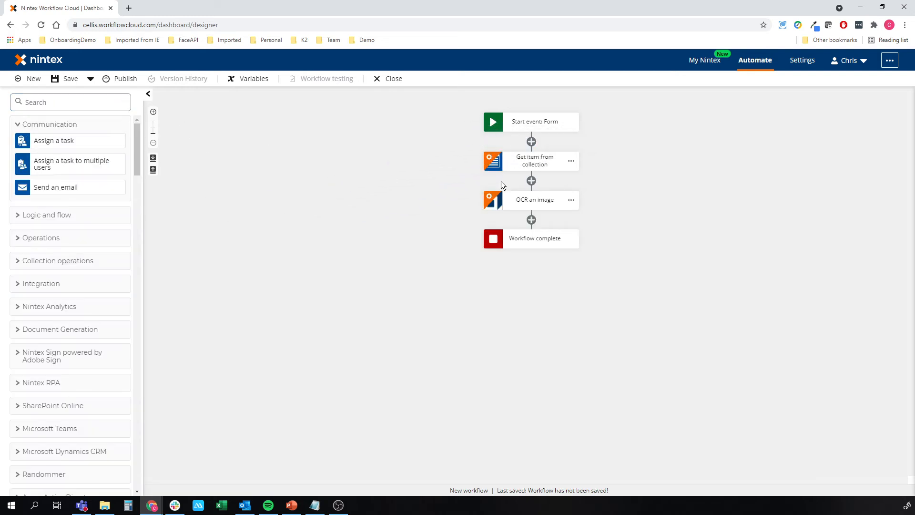
Set the Get item from collection action's target collection to Form variables > File upload and its index to 0.
click(542, 158)
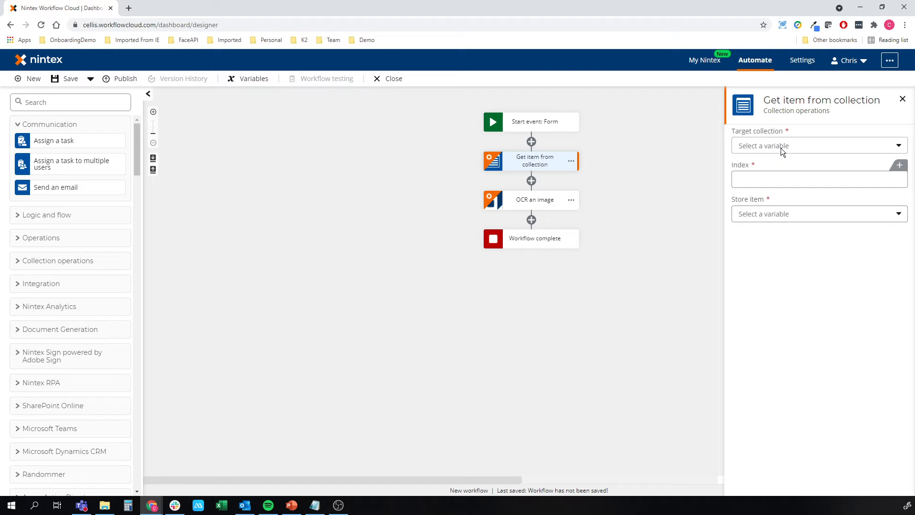
click(781, 148)
click(787, 175)
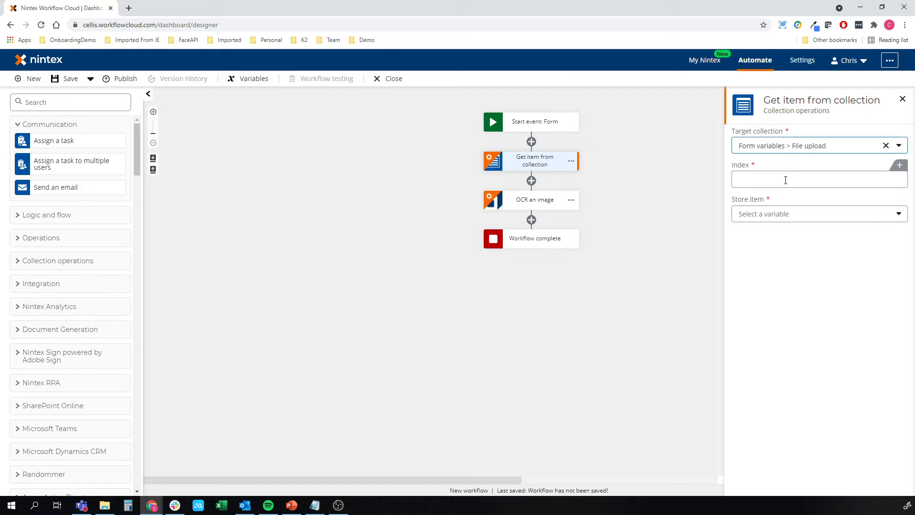
click(786, 179)
text(0)
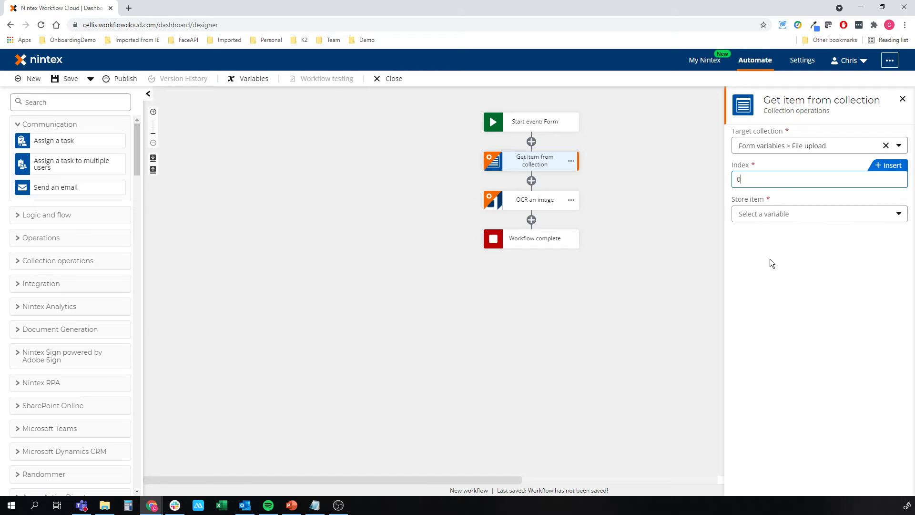
Store the retrieved collection item in a new workflow variable named File of type File.
click(782, 214)
click(777, 230)
text(File)
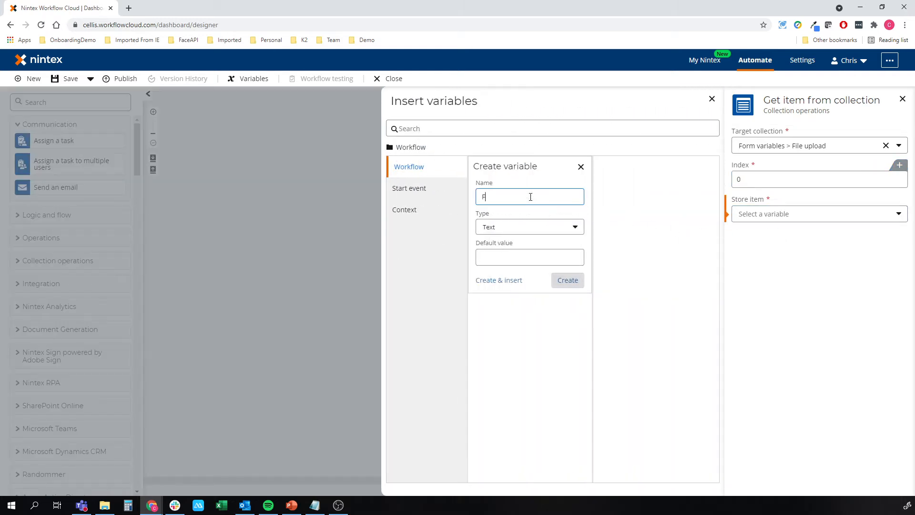
click(516, 230)
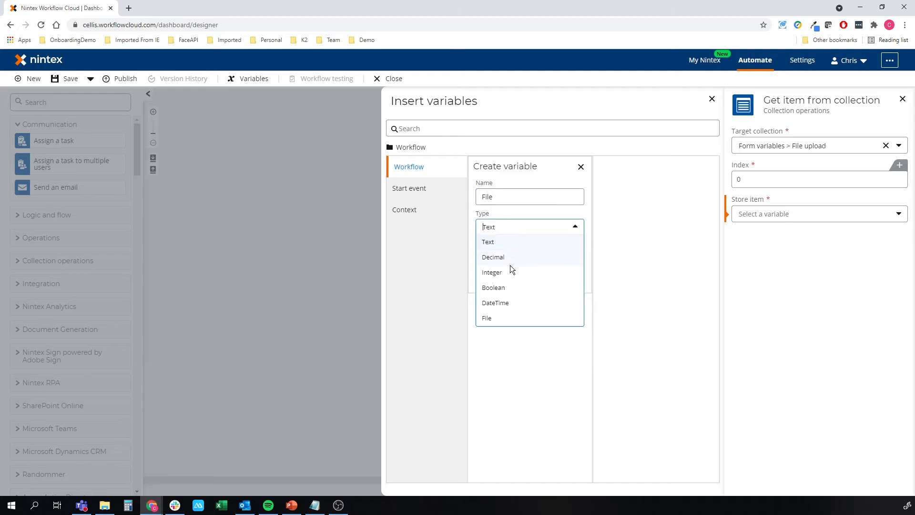
click(498, 316)
click(510, 252)
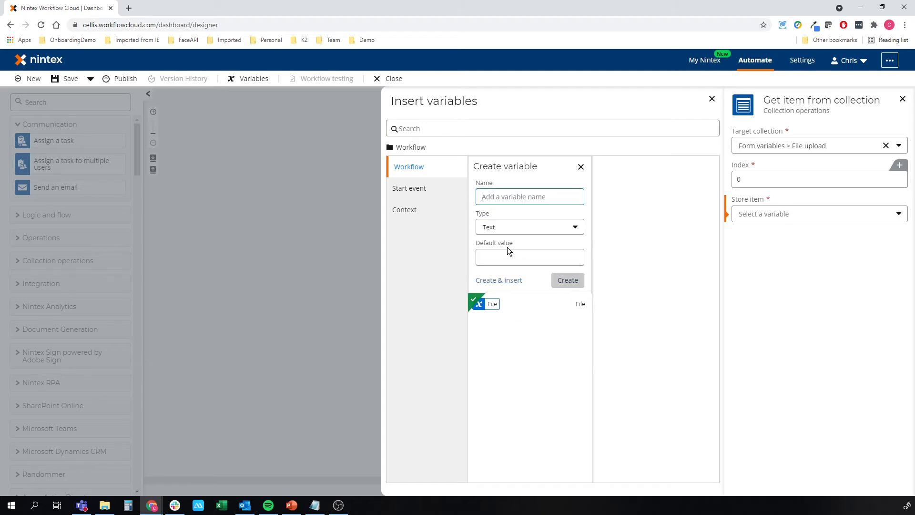
click(336, 256)
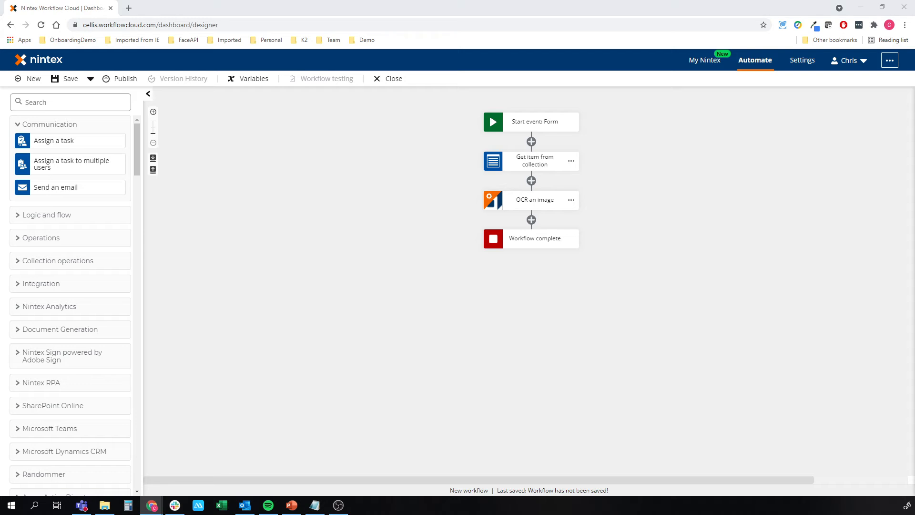
Set the OCR an image action's file to the File variable and its file type to pdf.
click(539, 198)
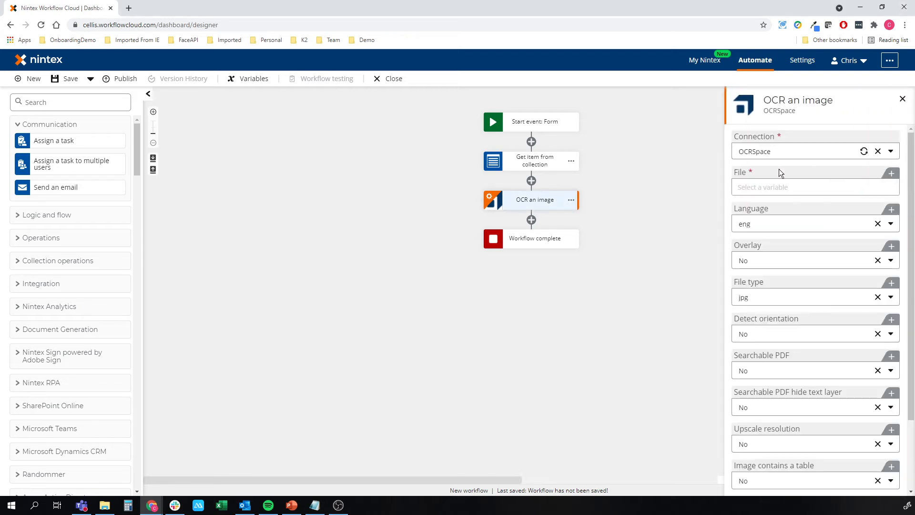
click(754, 186)
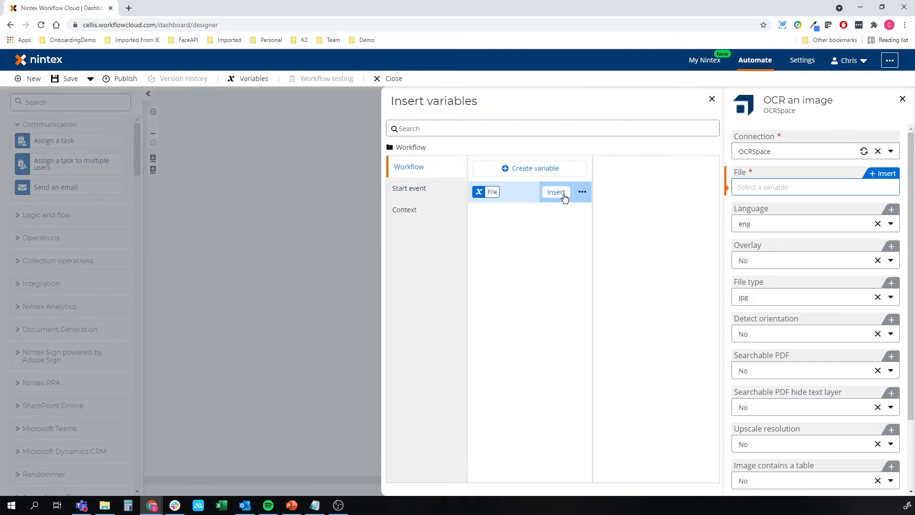
click(551, 193)
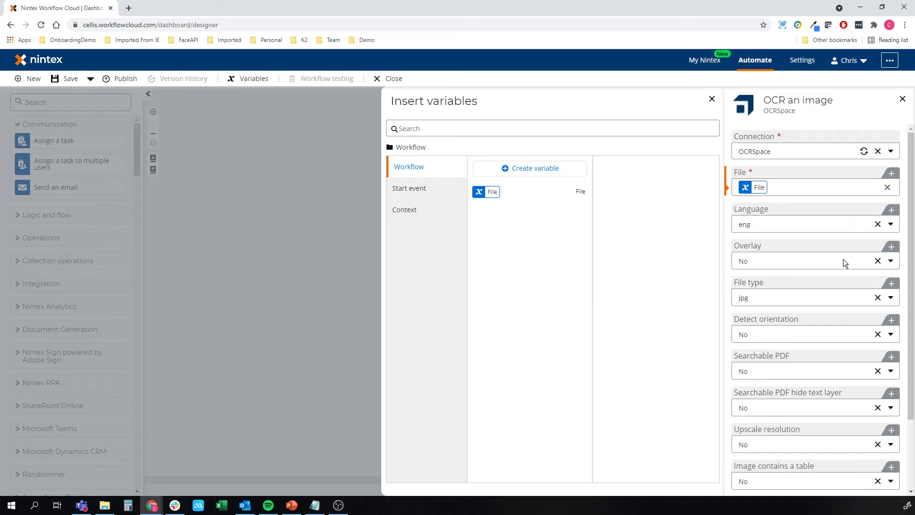
mouse_move(842, 261)
scroll(844, 259, down, 1)
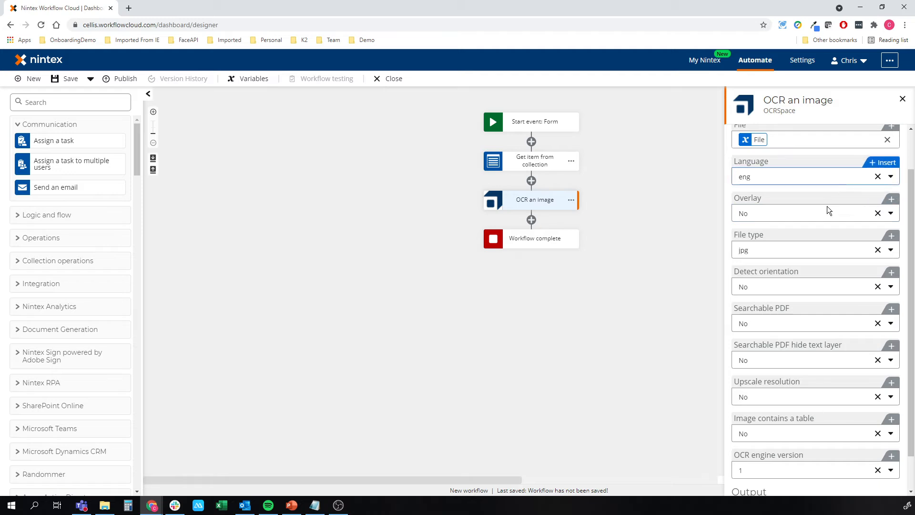
mouse_move(827, 210)
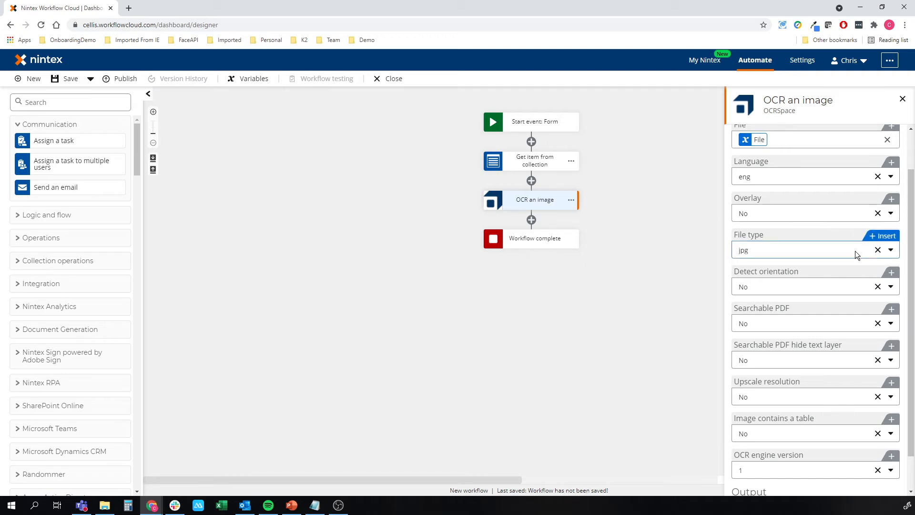
click(891, 251)
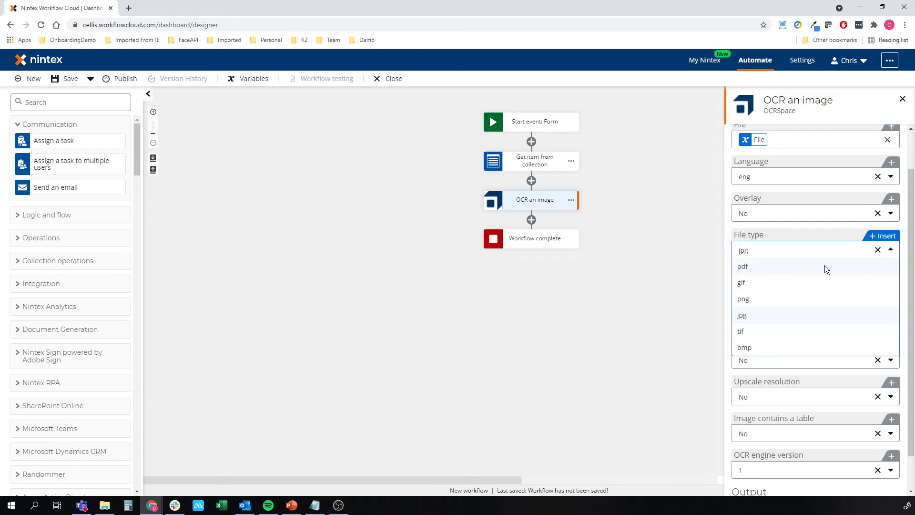
click(770, 264)
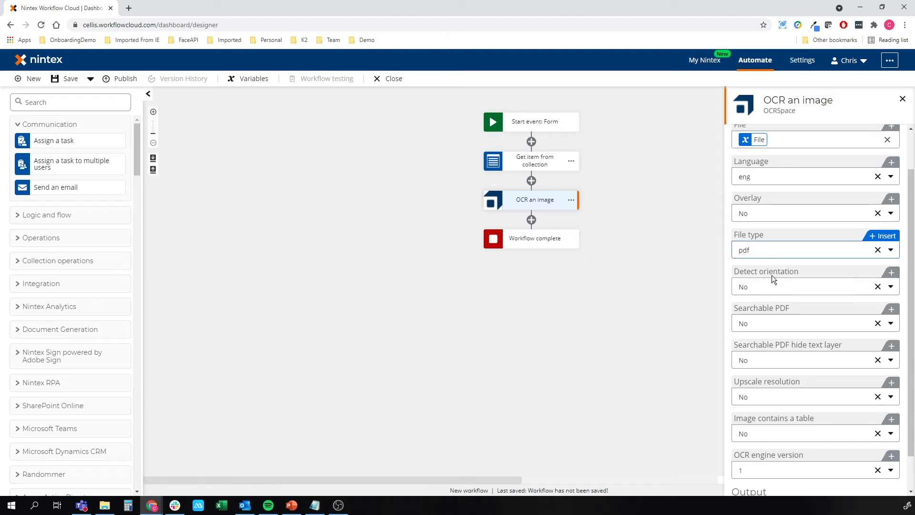
Store the OCR an image action's result in a new object variable named OCRResult.
scroll(772, 277, down, 1)
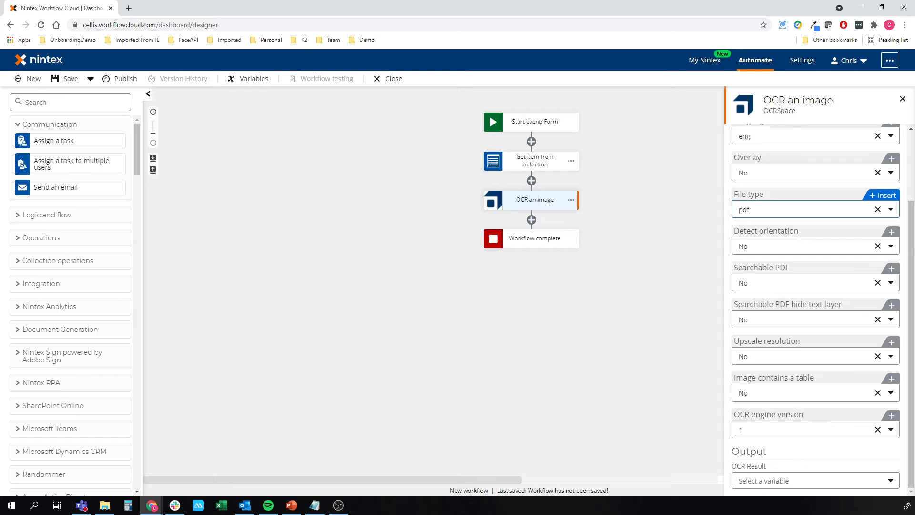
click(799, 477)
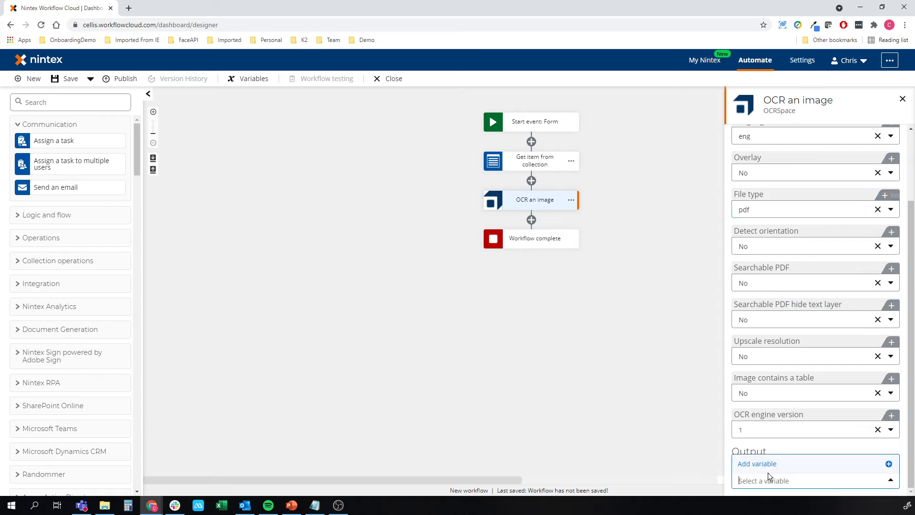
click(763, 465)
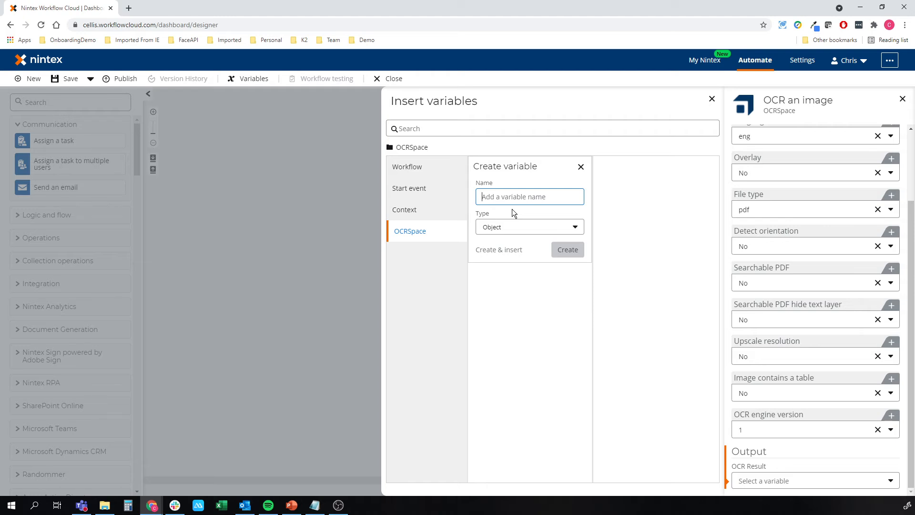
text(O)
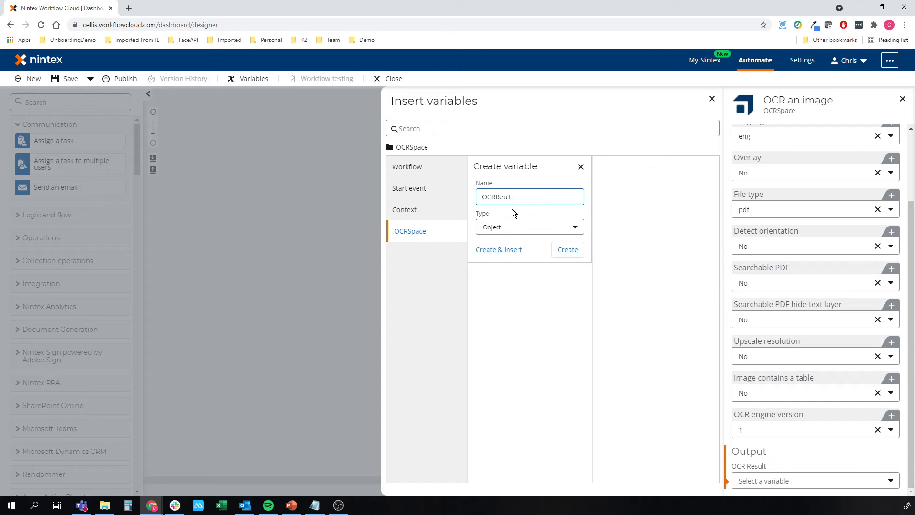
text(CRResult)
click(498, 250)
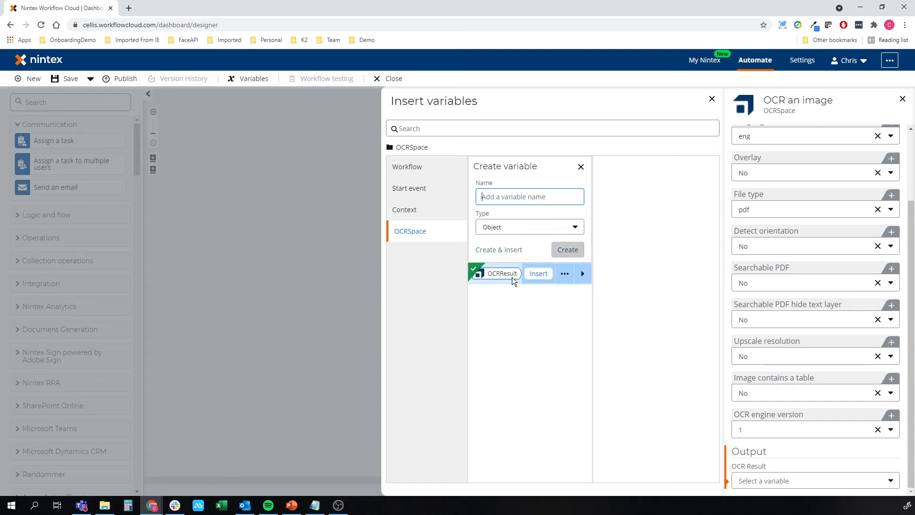
click(302, 283)
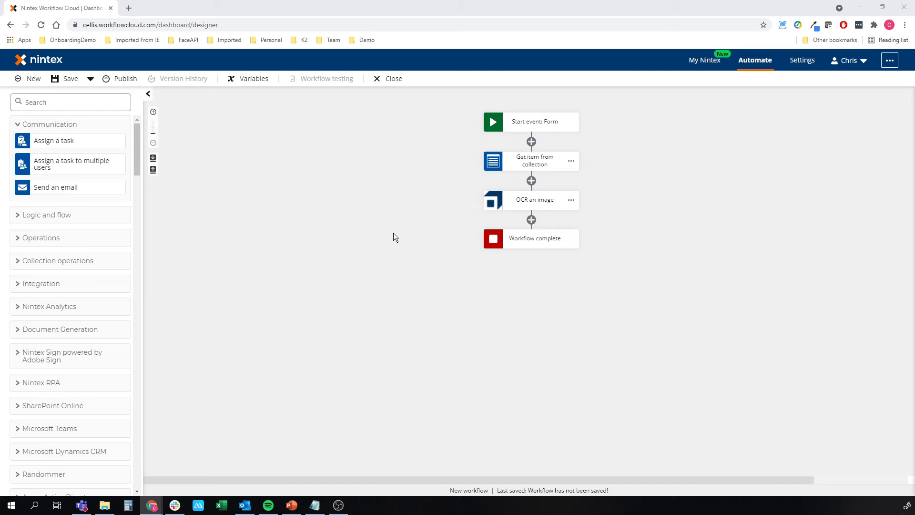
Add a Loop for each action directly after the OCR an image action.
click(89, 103)
text(loop)
drag(63, 122, 529, 215)
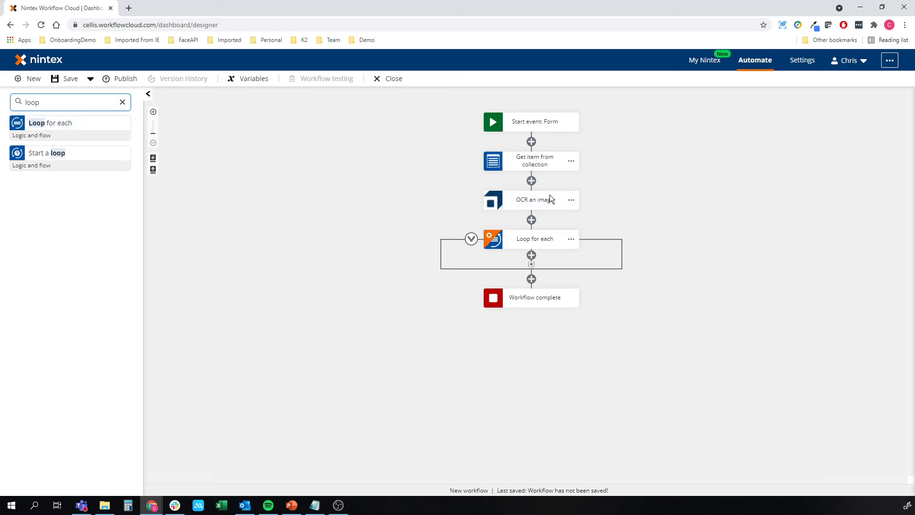
Set the Loop for each action's target collection to the Results collection inside the OCRSpace OCRResult variable.
click(519, 227)
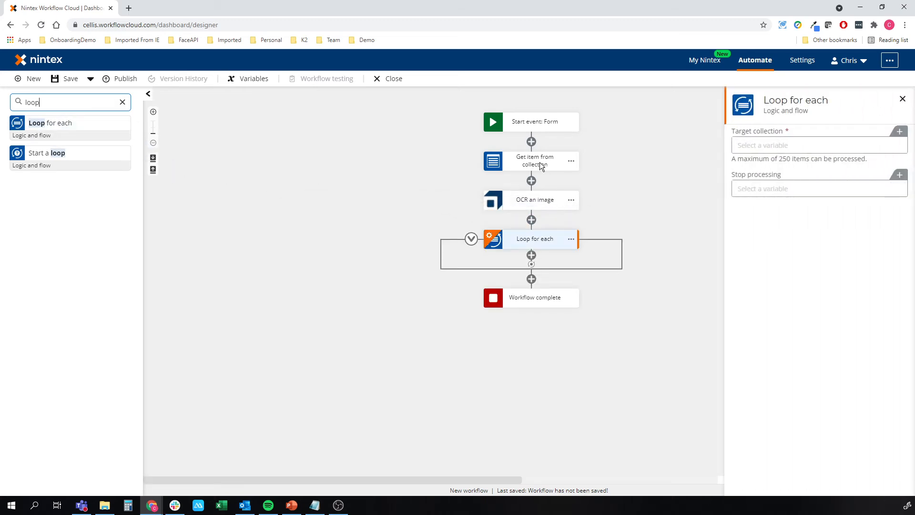
click(806, 152)
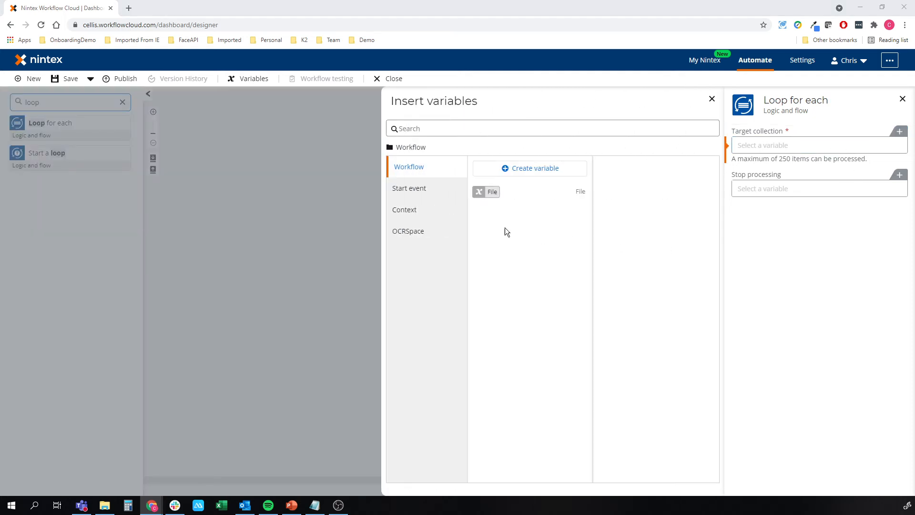
click(408, 233)
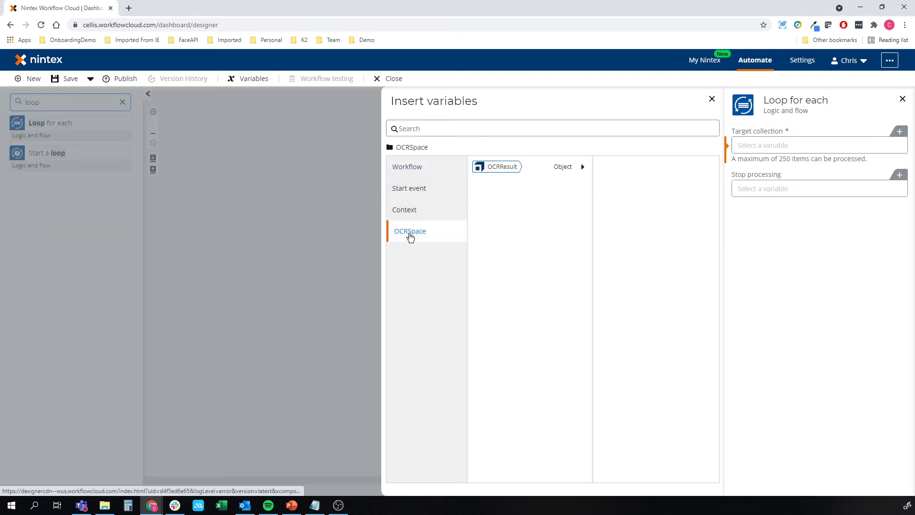
click(536, 167)
mouse_move(637, 168)
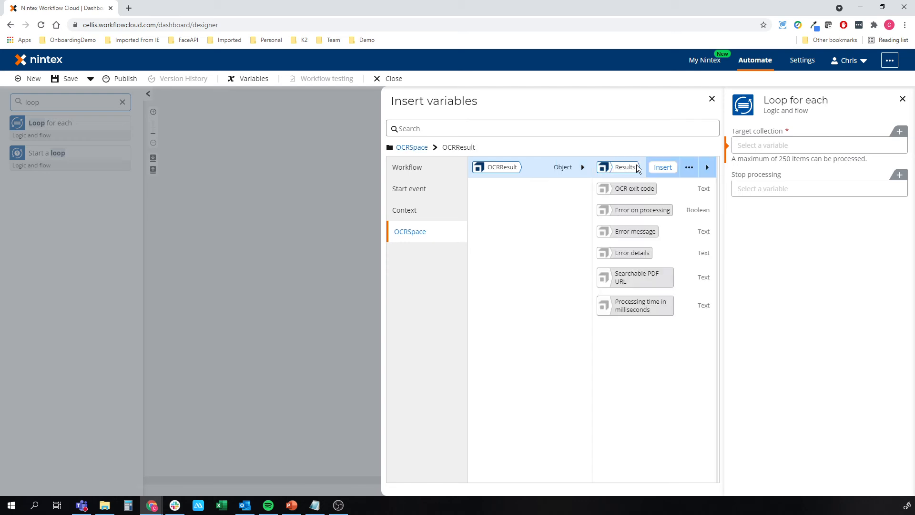
click(620, 167)
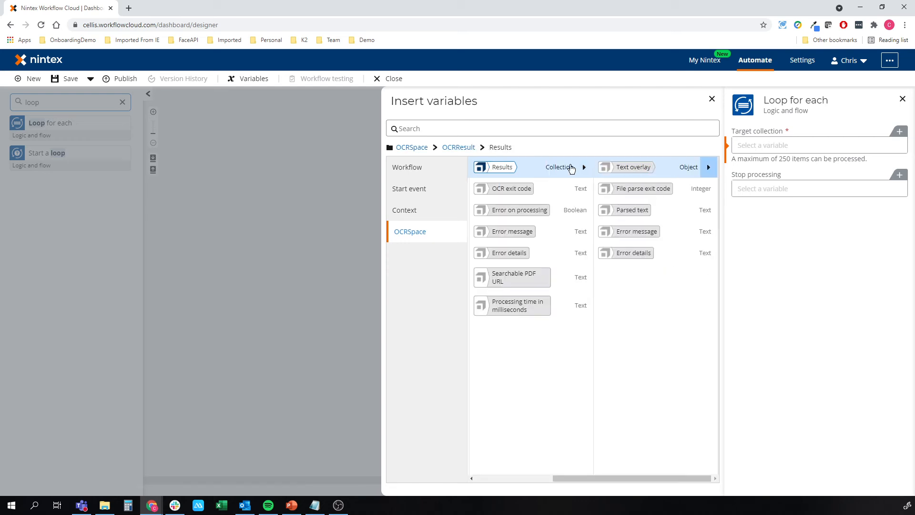
mouse_move(545, 169)
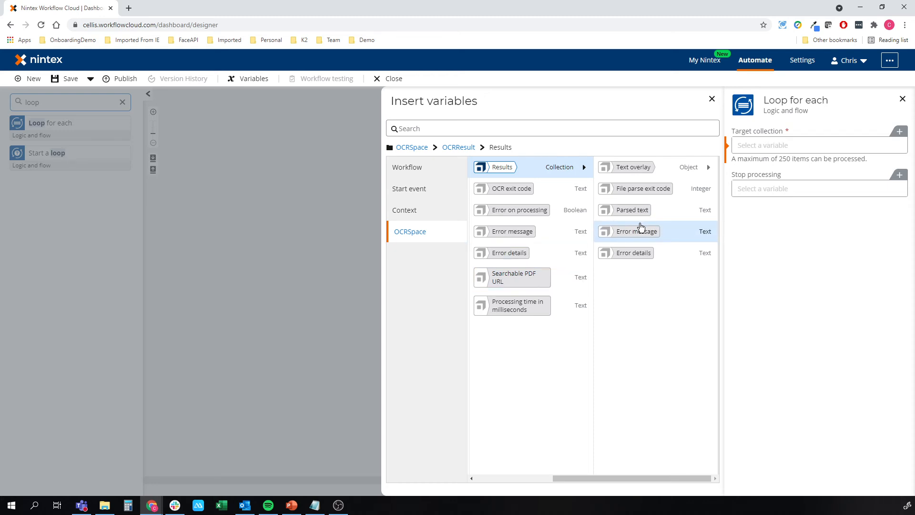
click(533, 166)
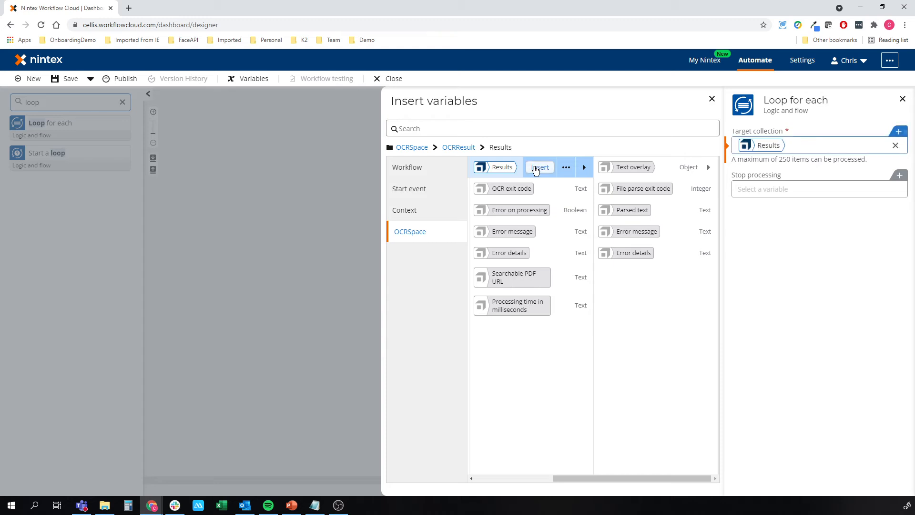
click(282, 181)
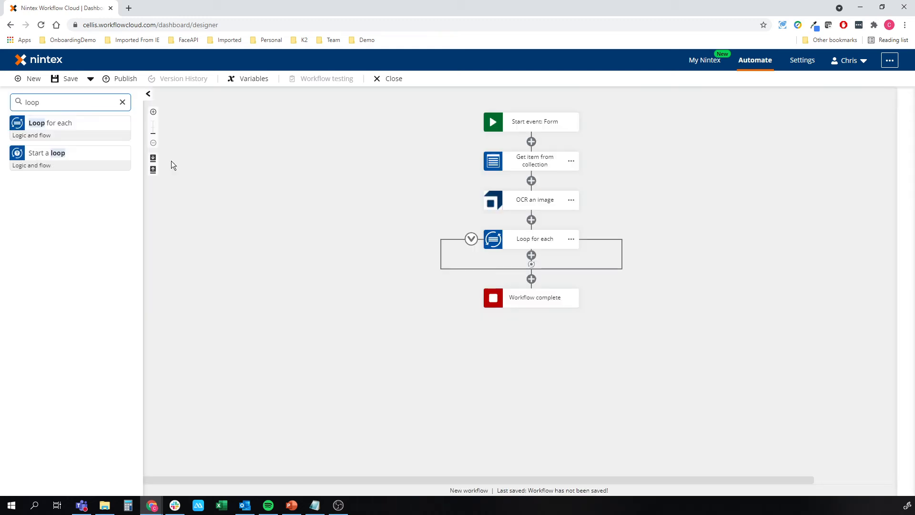
Find the Log to instance details action and add it inside the Loop for each block.
drag(55, 102, 18, 105)
text(log)
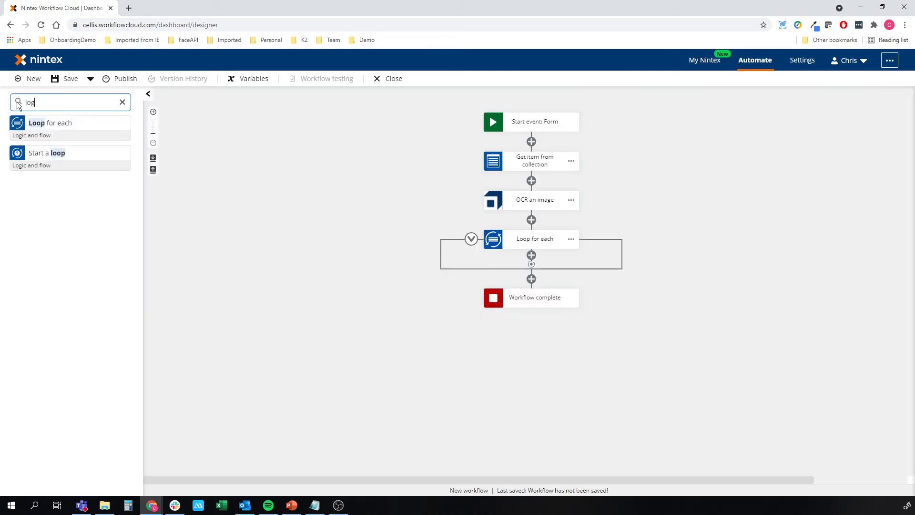
drag(43, 118, 516, 253)
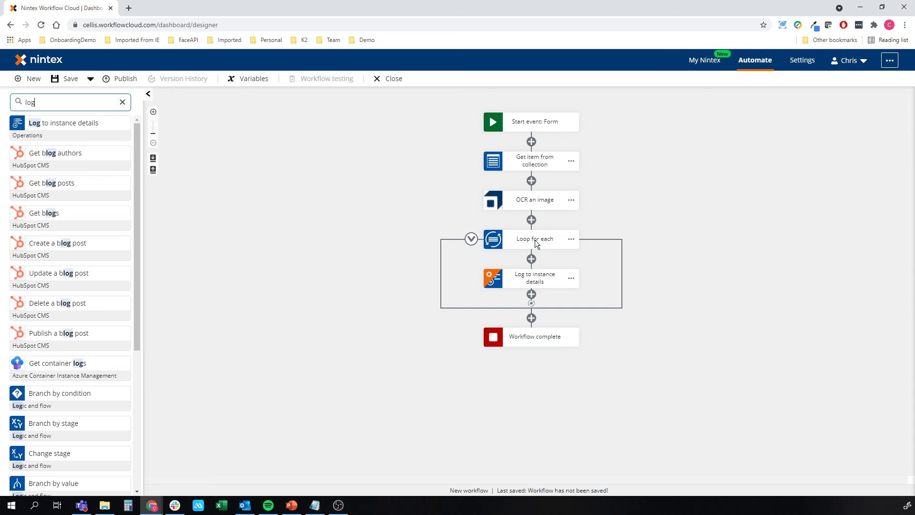
Set the Log to instance details message to the Parsed text of the loop's current item, and clear the action search.
click(533, 278)
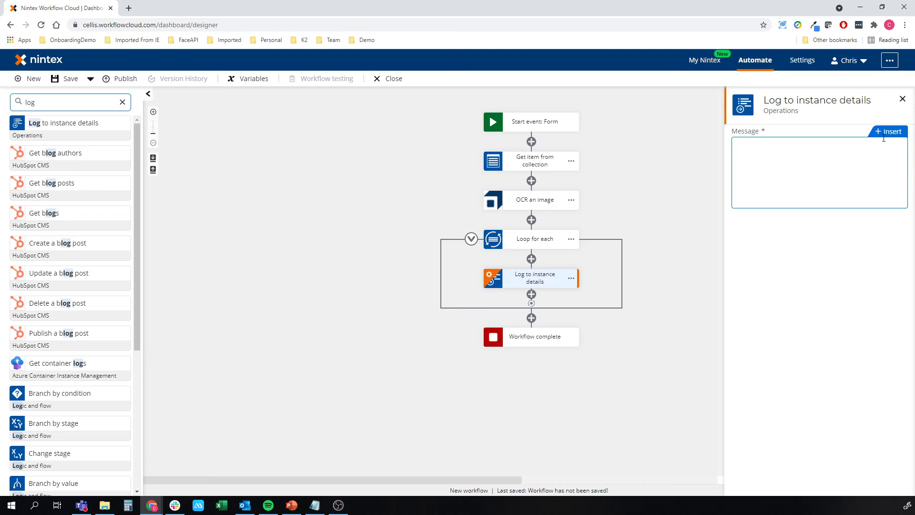
click(885, 134)
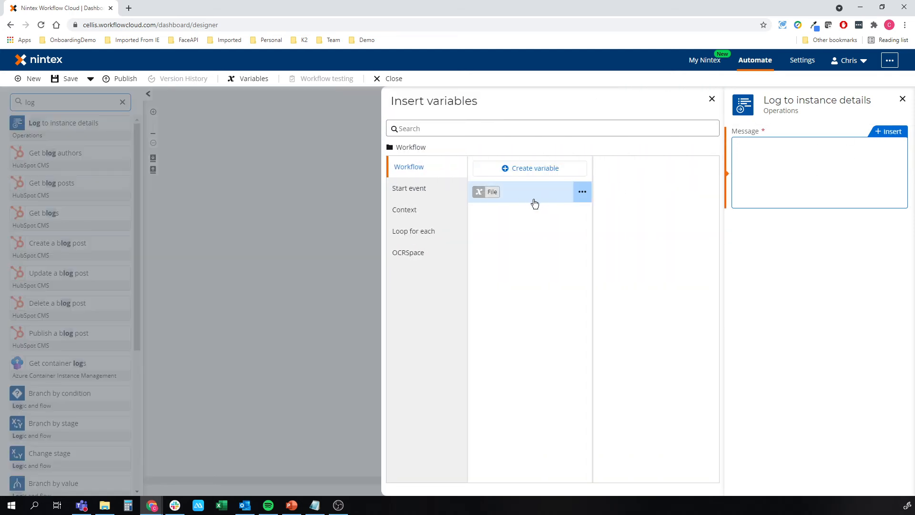
click(423, 189)
click(413, 249)
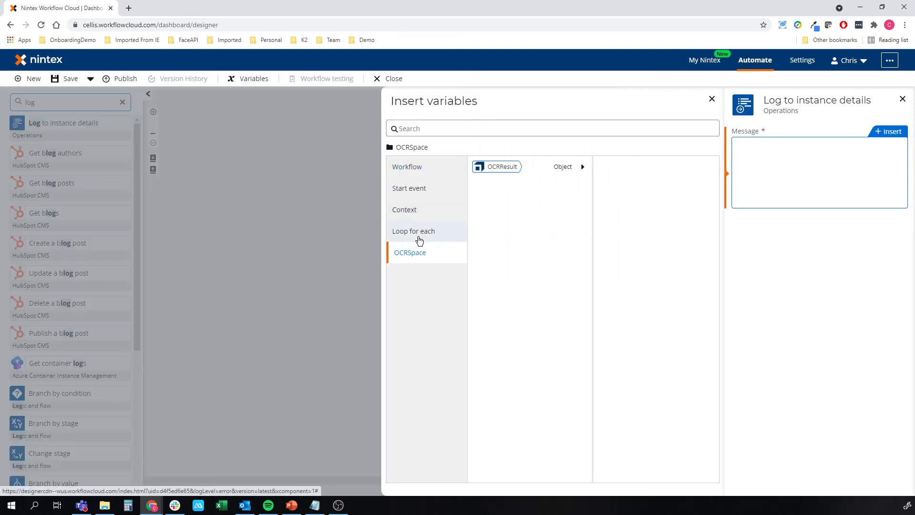
click(418, 232)
click(583, 167)
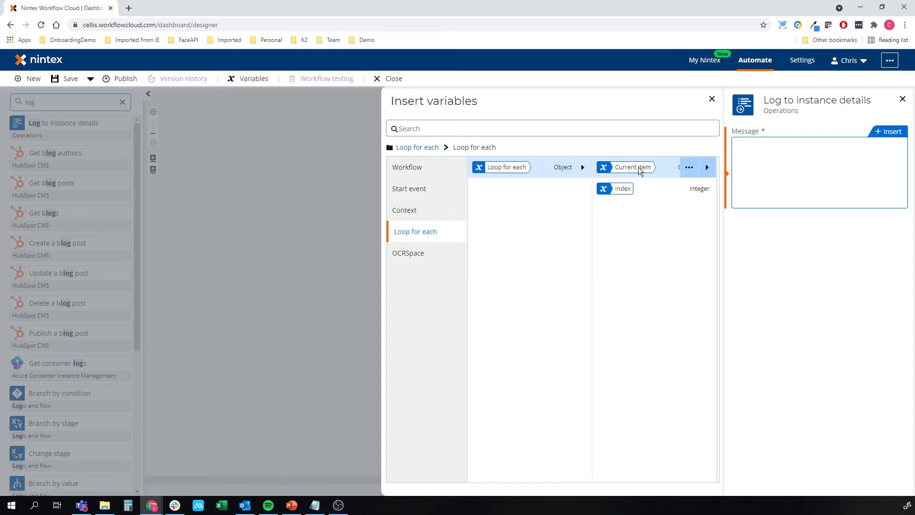
click(638, 167)
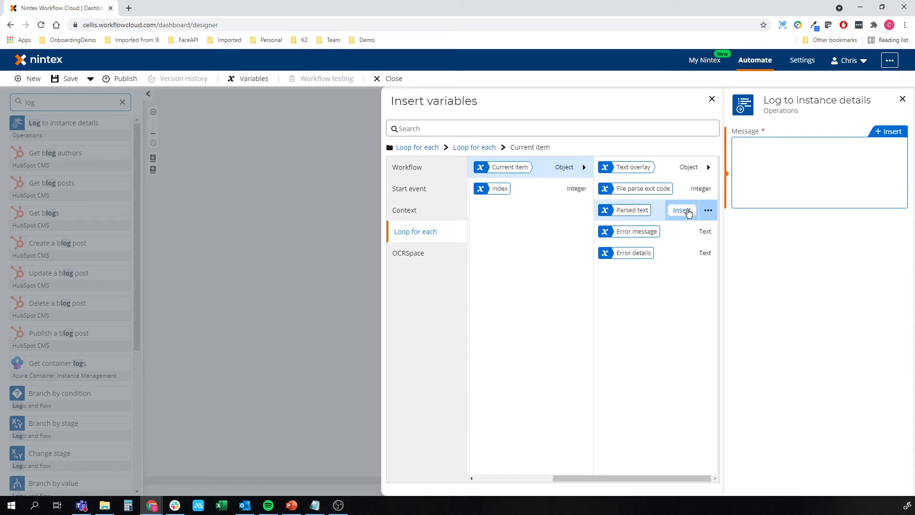
click(680, 210)
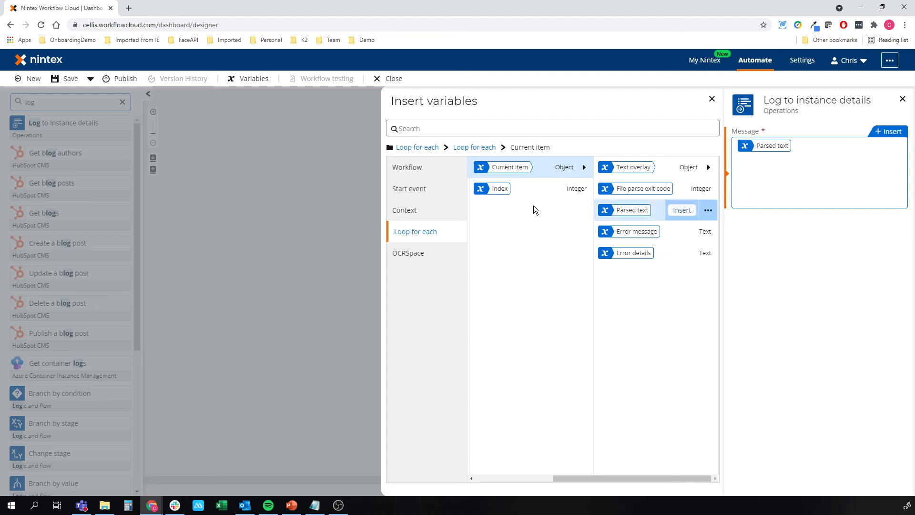
click(281, 229)
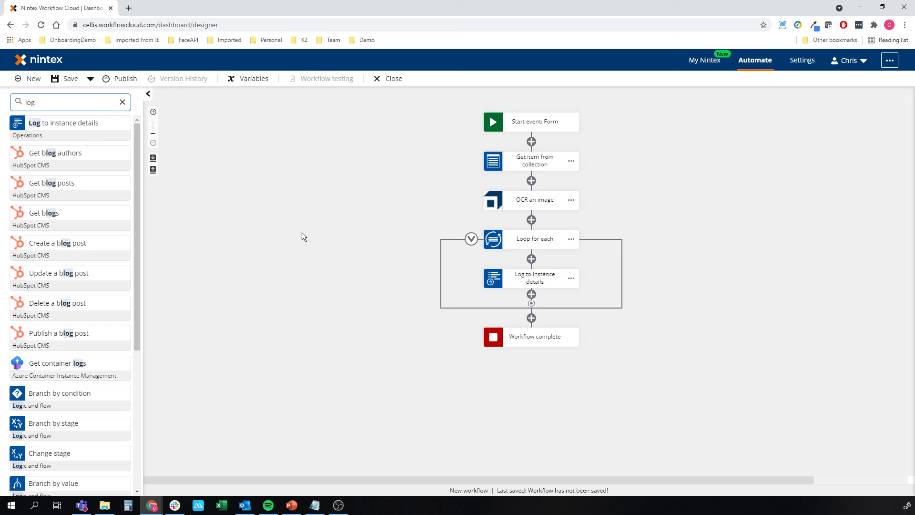
click(123, 102)
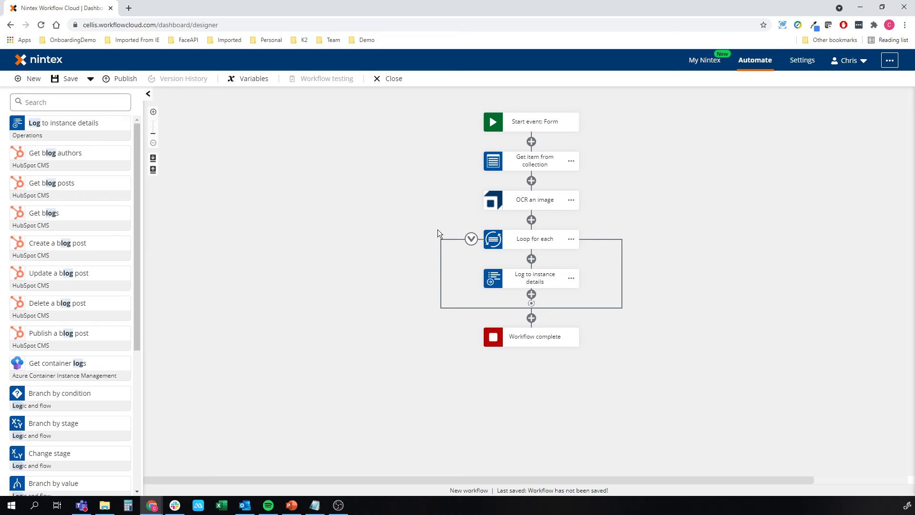
click(531, 199)
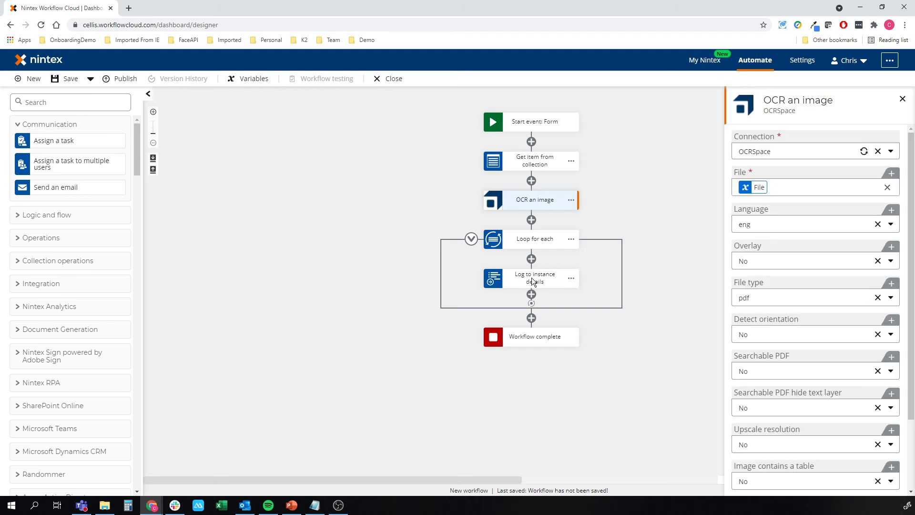
click(355, 199)
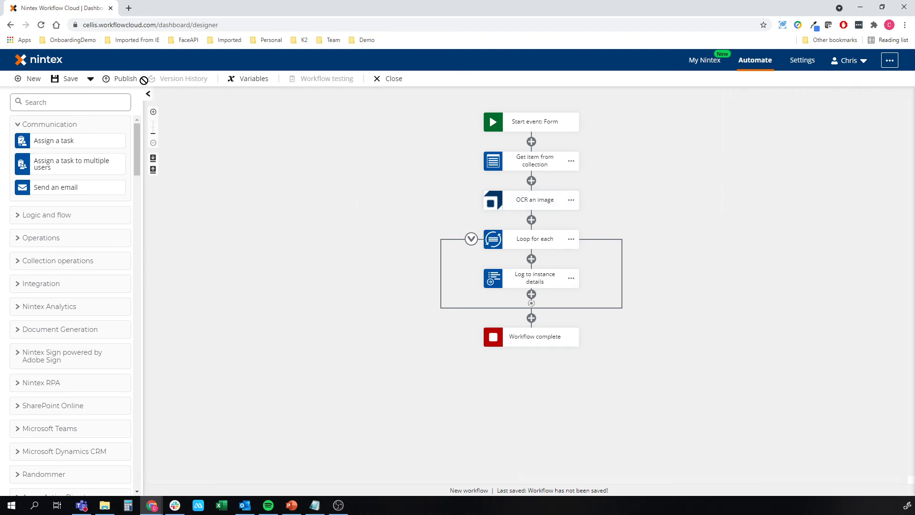
Publish the workflow under the name OCR Space Demo and open its web form in a new tab.
click(124, 78)
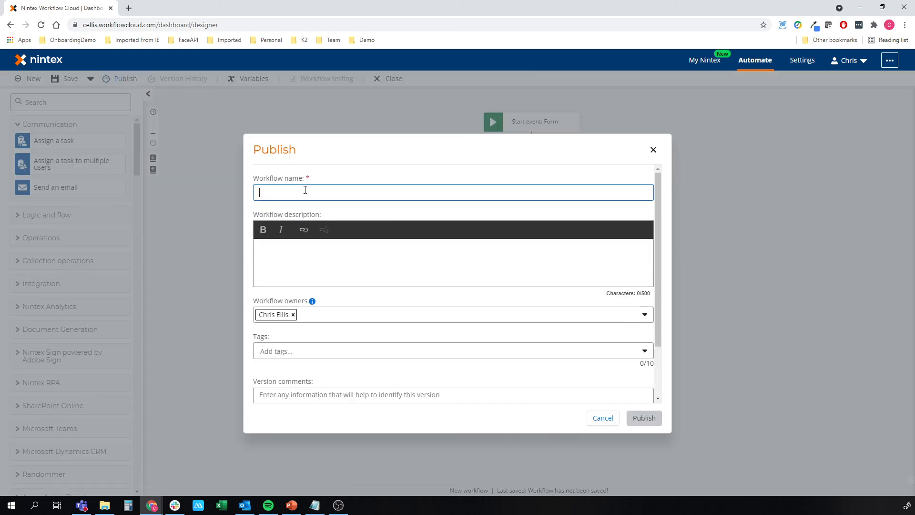
text(OCR Space Demo)
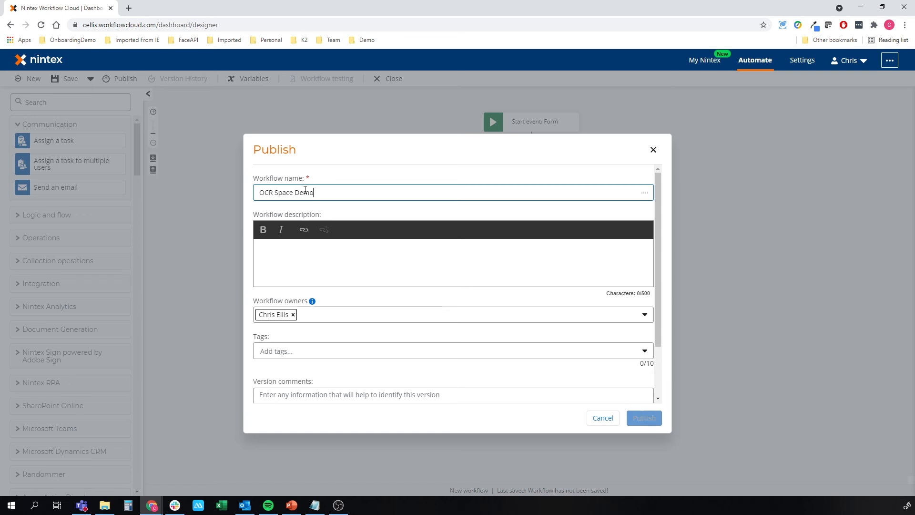
click(645, 419)
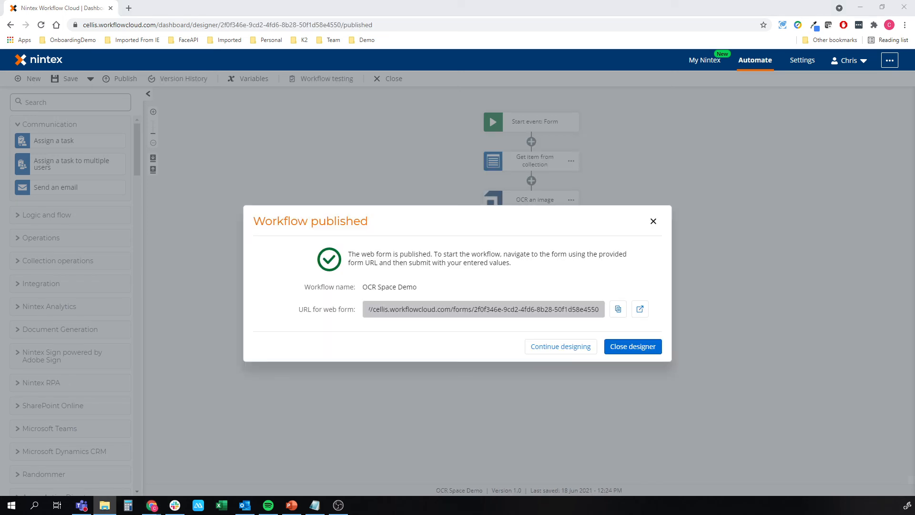
click(640, 310)
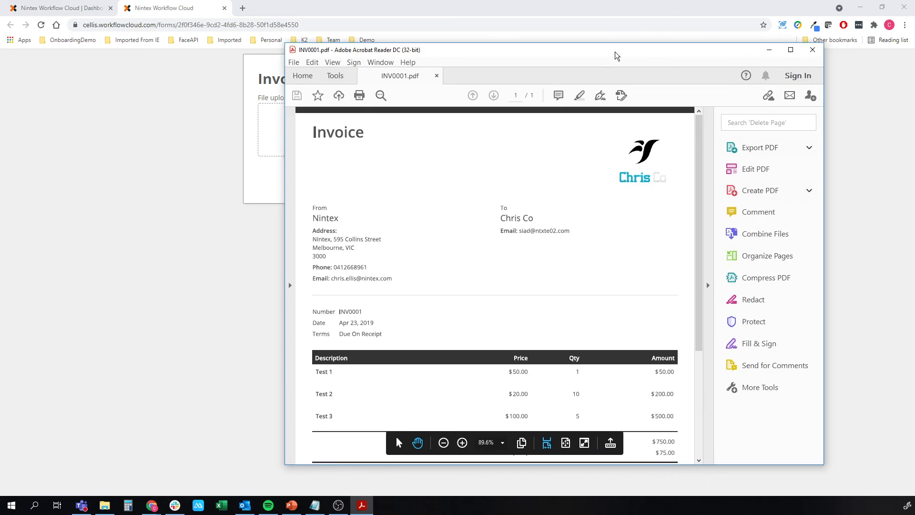
Upload the invoice file INV0001.pdf to the Invoice Input Form and submit the form.
scroll(610, 377, down, 3)
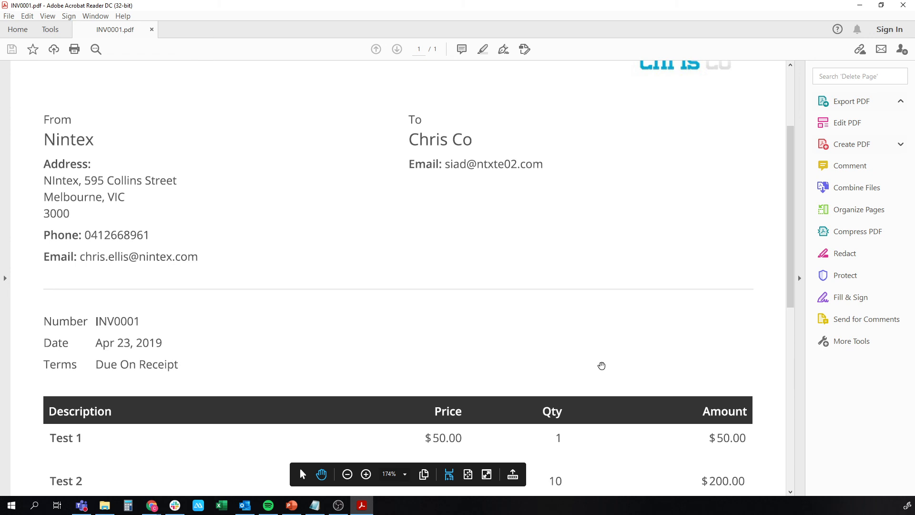
scroll(602, 365, down, 9)
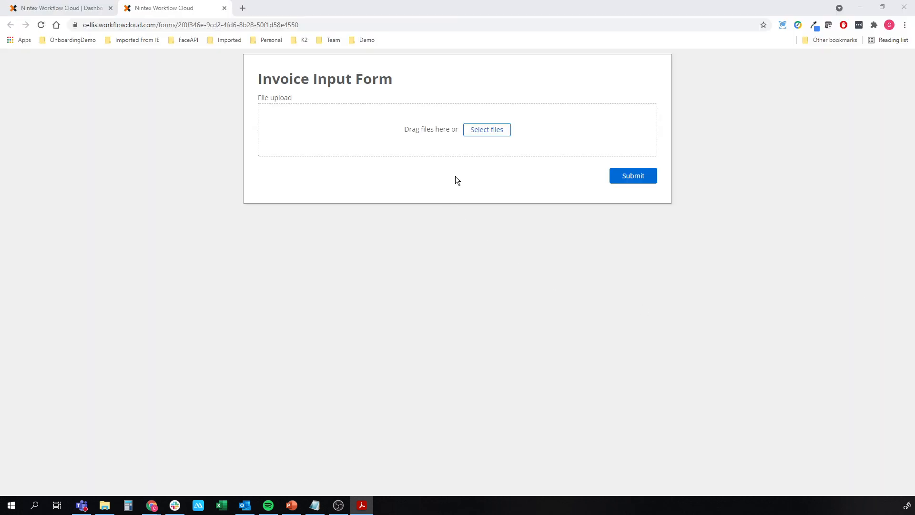
click(483, 130)
drag(906, 303, 445, 138)
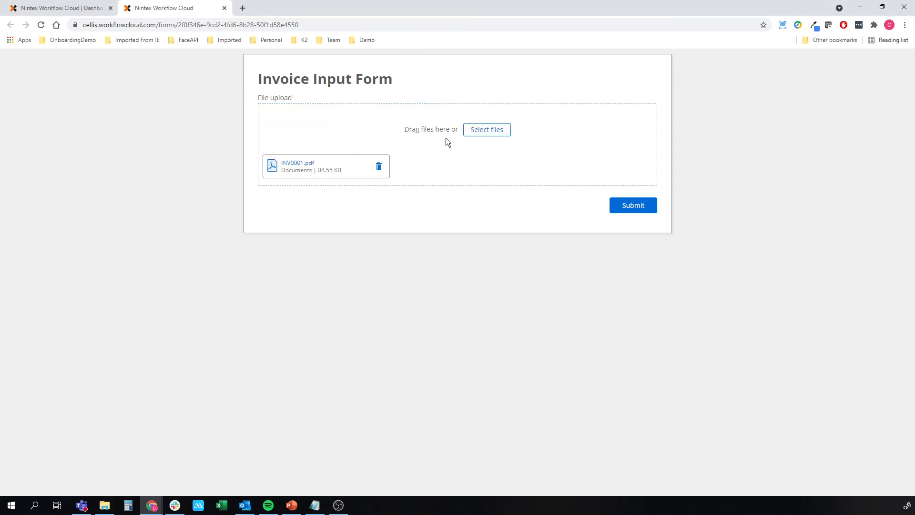
click(640, 209)
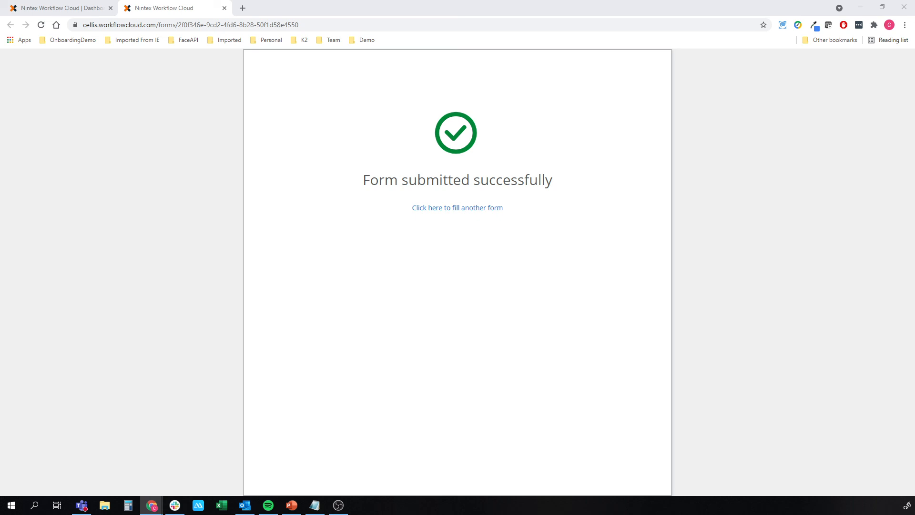
Close the submitted form and examine the OCR Space Demo instance's activities, including the parsed text logged by Log to instance details.
key(ctrl+w)
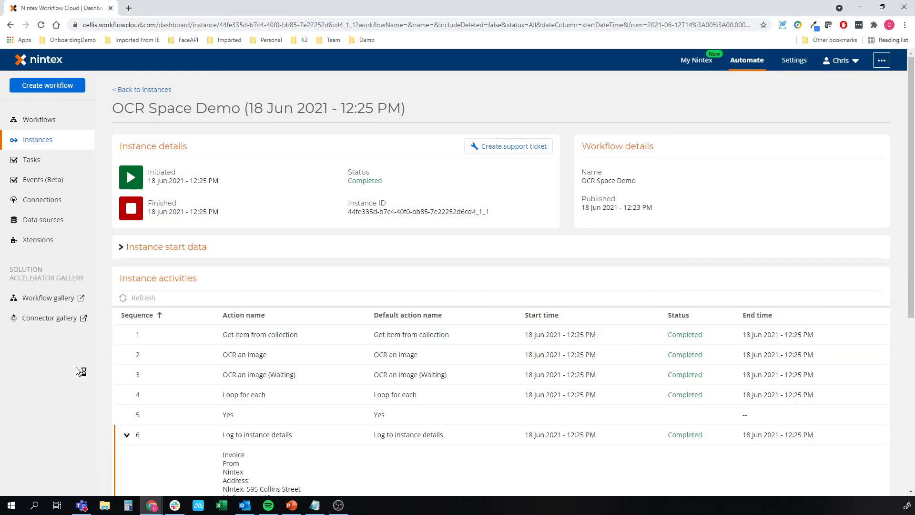
scroll(75, 367, down, 5)
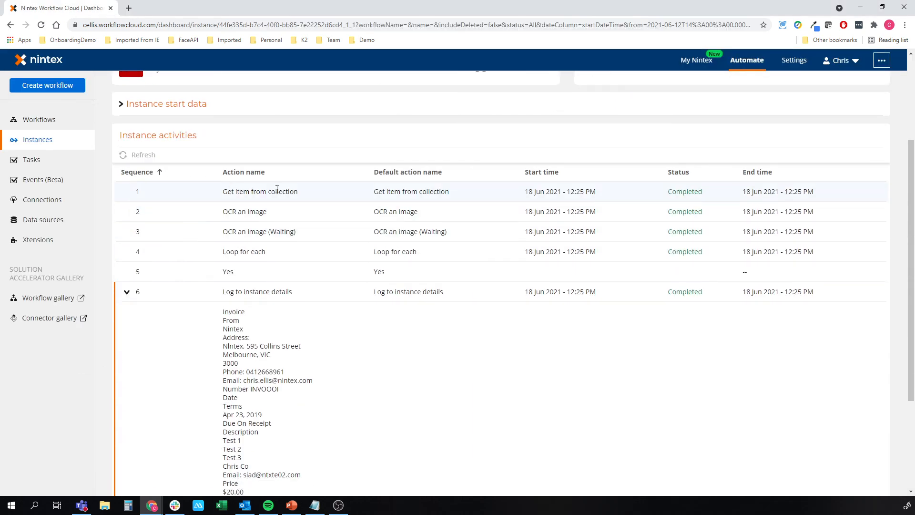
scroll(334, 238, down, 1)
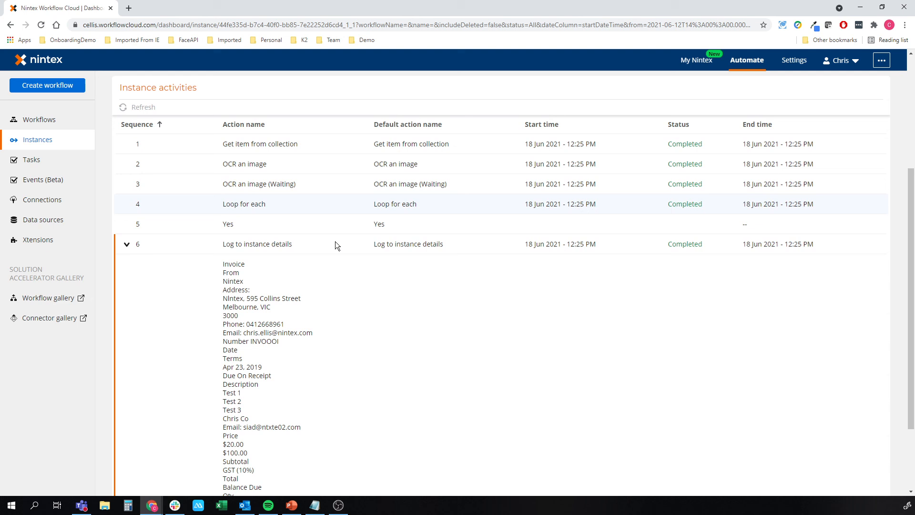
scroll(224, 228, down, 2)
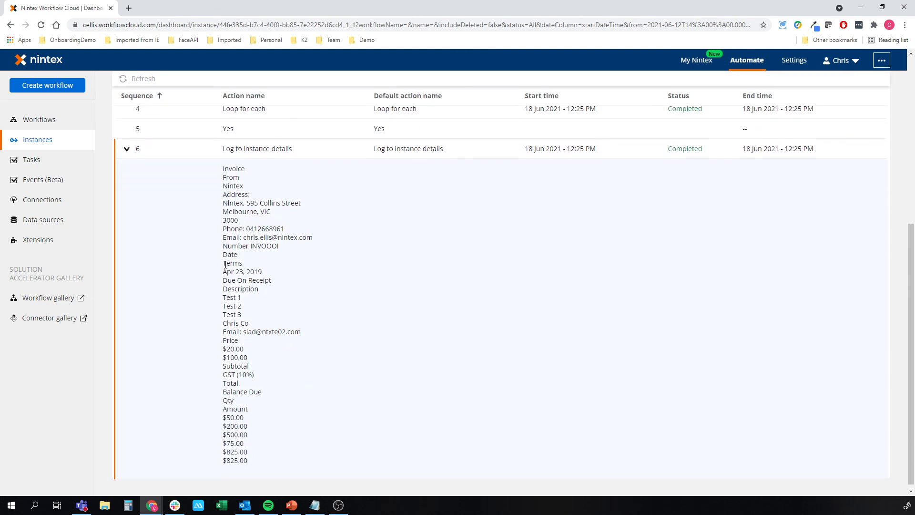